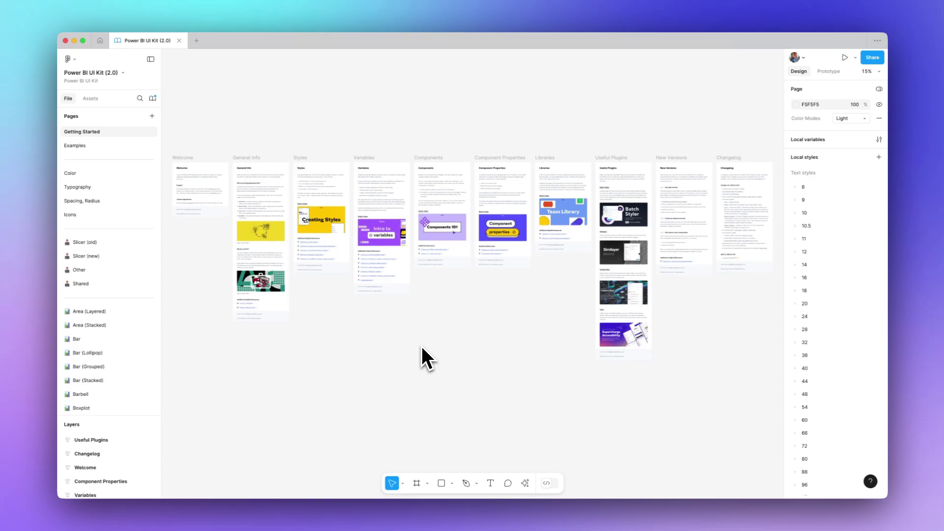
# Step: View the Examples, Color, Typography, Spacing/Radius and Icons pages of the kit
pyautogui.click(83, 145)
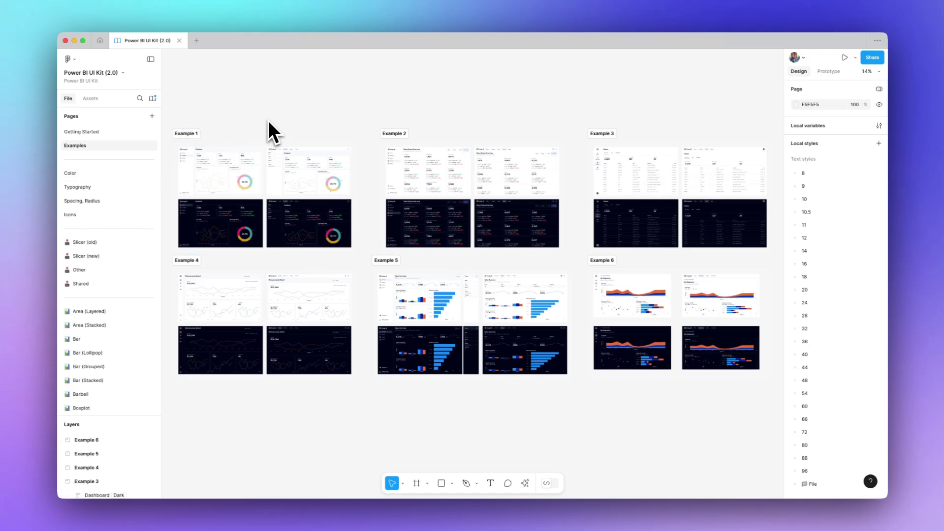
pyautogui.click(110, 174)
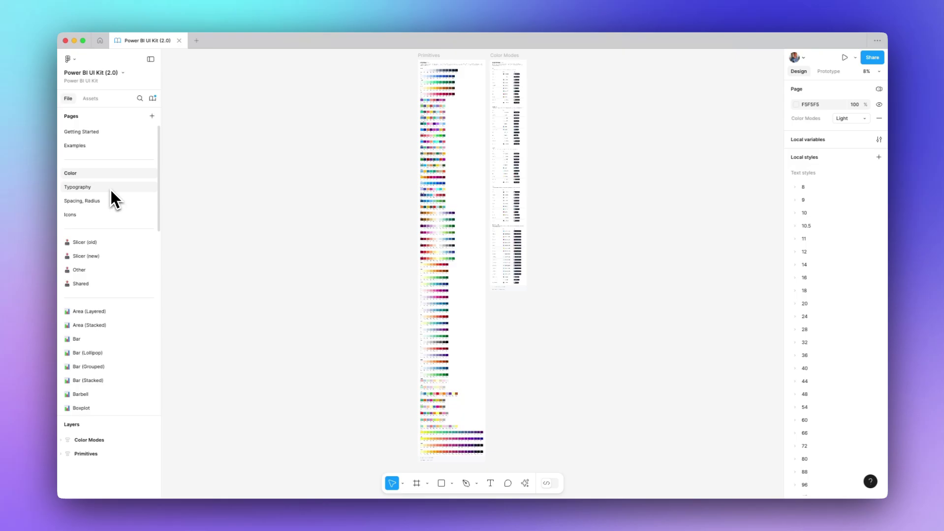
pyautogui.click(110, 190)
pyautogui.click(110, 203)
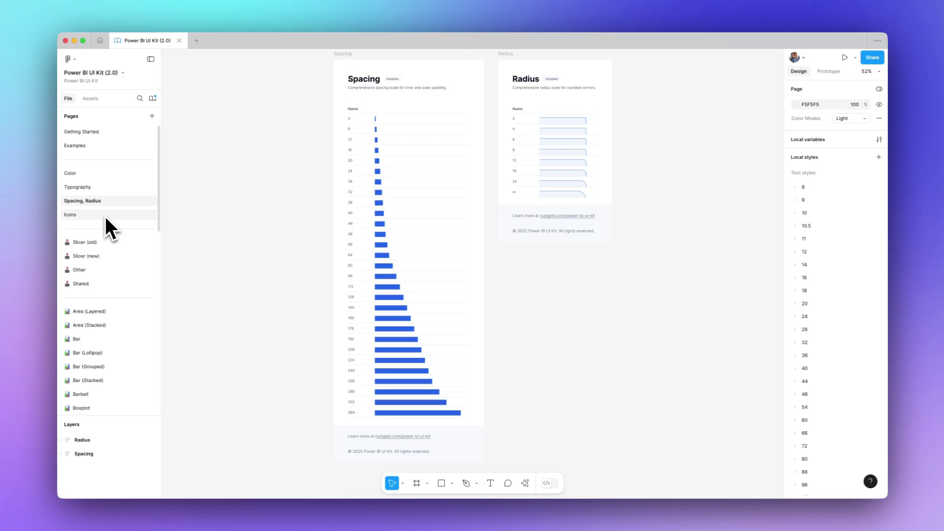
pyautogui.click(104, 218)
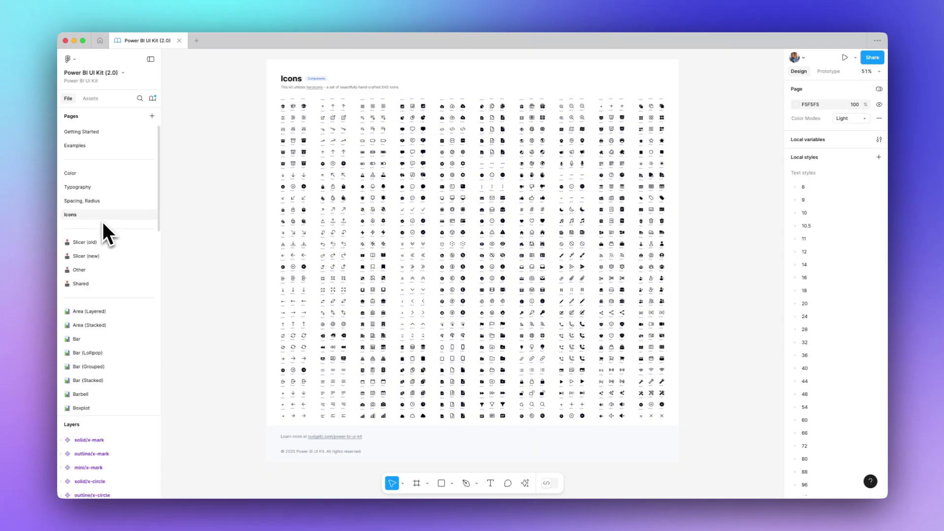
pyautogui.scroll(-3, 103, 232)
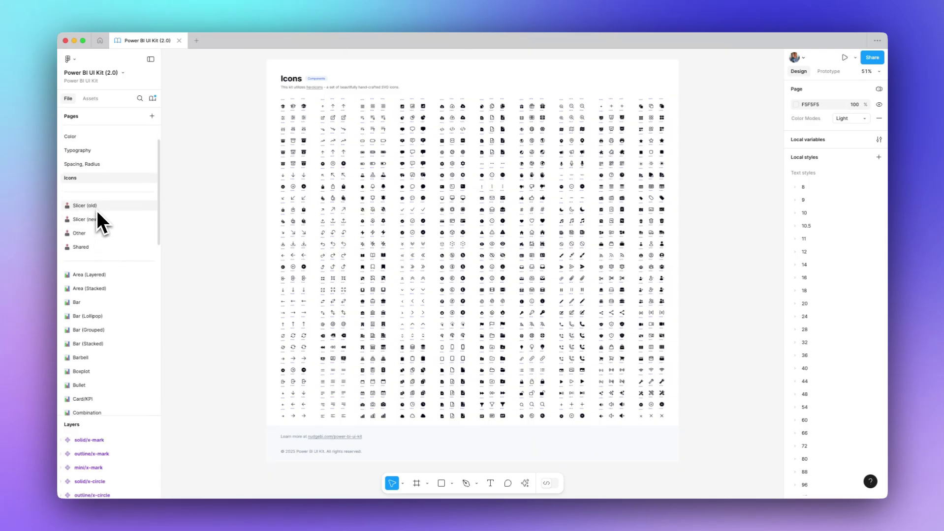
# Step: View the Slicer (old), Slicer (new) and Other legend pages
pyautogui.click(96, 209)
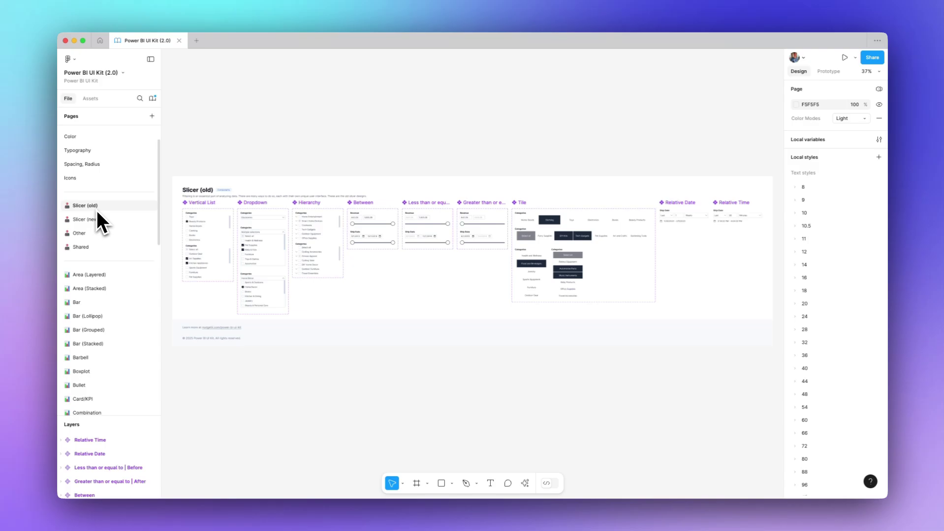
pyautogui.click(101, 220)
pyautogui.click(100, 233)
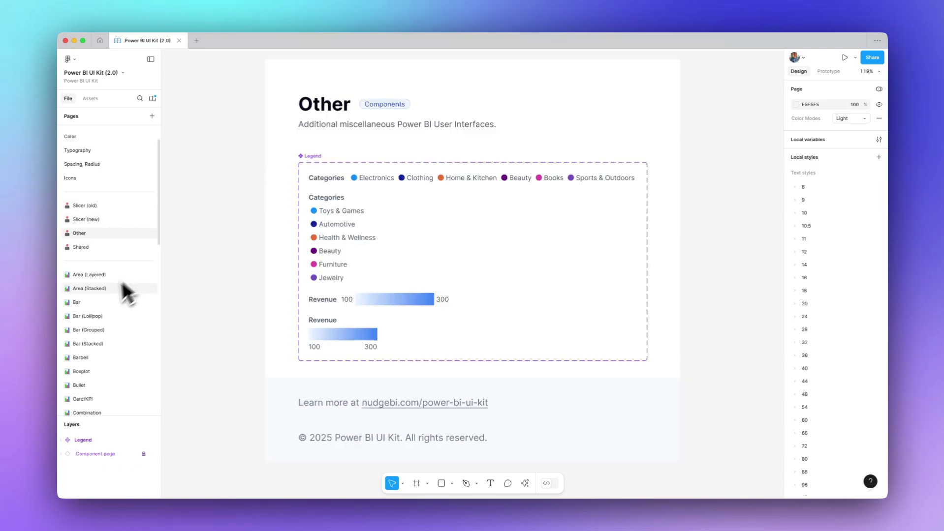
pyautogui.scroll(-4, 108, 281)
# Step: Browse the Area, Bar, Barbell, Boxplot and Bullet chart pages
pyautogui.click(96, 233)
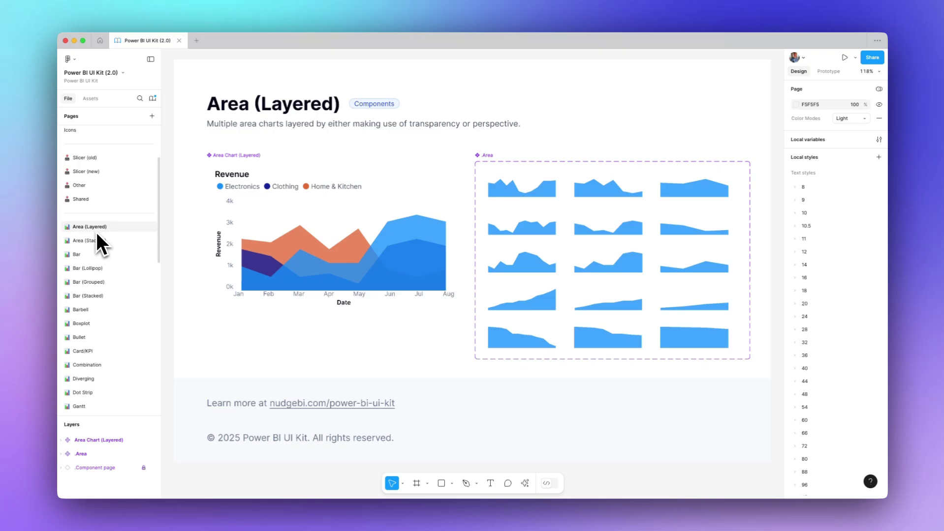
pyautogui.click(101, 243)
pyautogui.click(101, 254)
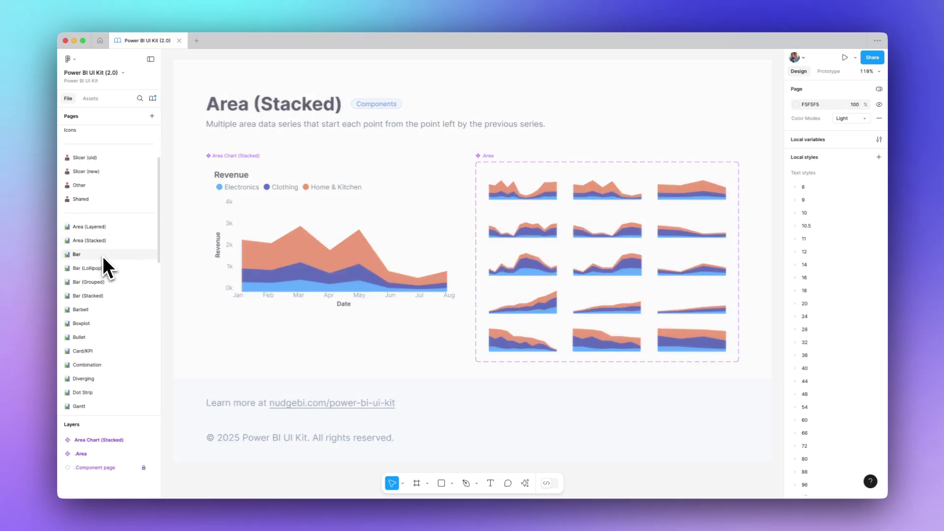
pyautogui.click(106, 268)
pyautogui.scroll(-4, 107, 268)
pyautogui.click(105, 230)
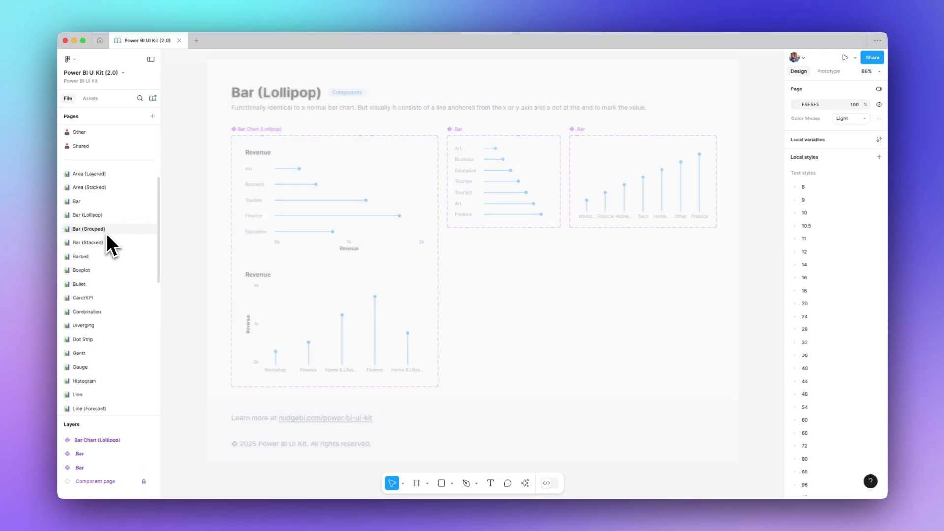
pyautogui.click(106, 243)
pyautogui.click(104, 258)
pyautogui.click(104, 271)
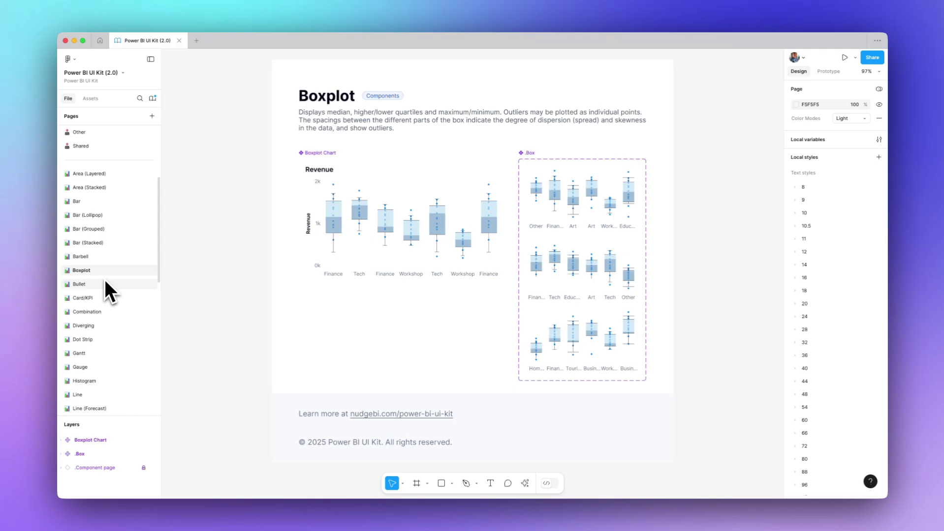
pyautogui.click(104, 284)
# Step: Browse the Card/KPI, Combination, Diverging, Dot Strip, Gantt and Gauge pages
pyautogui.click(106, 297)
pyautogui.click(108, 315)
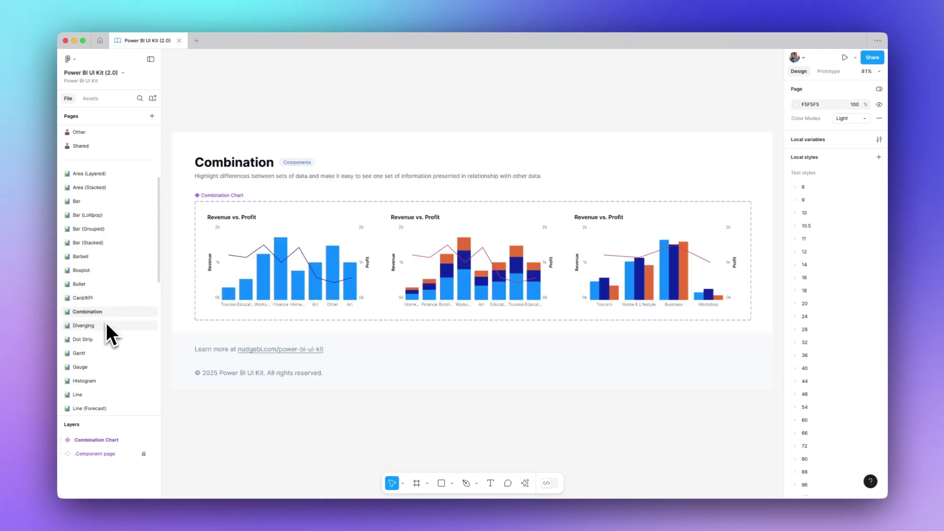
pyautogui.click(104, 326)
pyautogui.click(105, 339)
pyautogui.click(105, 354)
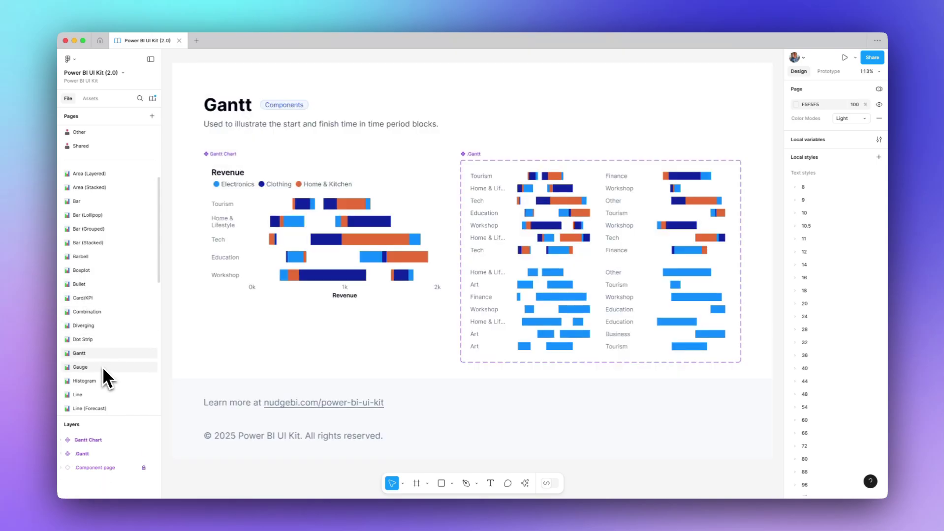
pyautogui.click(102, 367)
pyautogui.scroll(-10, 110, 320)
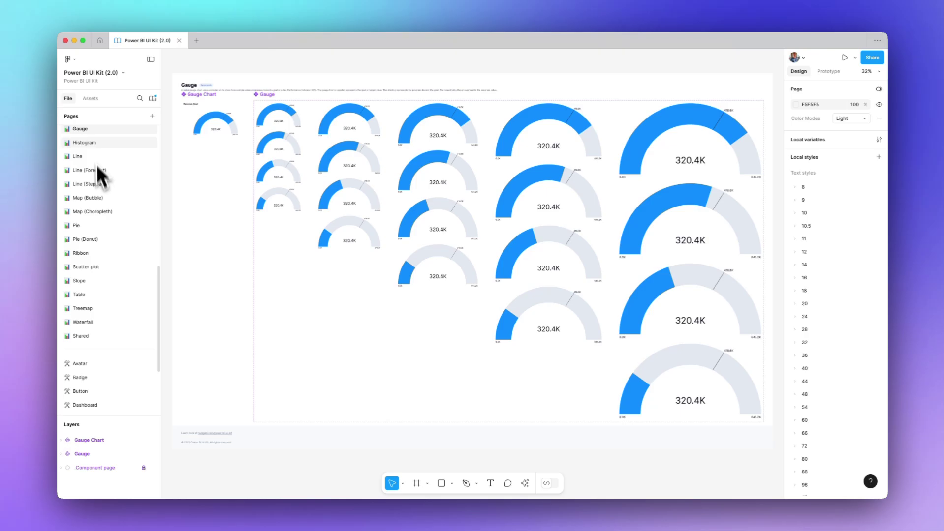
# Step: Browse the Histogram, Line, Line (Forecast), Line (Stepped), Map and Pie pages
pyautogui.click(93, 143)
pyautogui.click(98, 161)
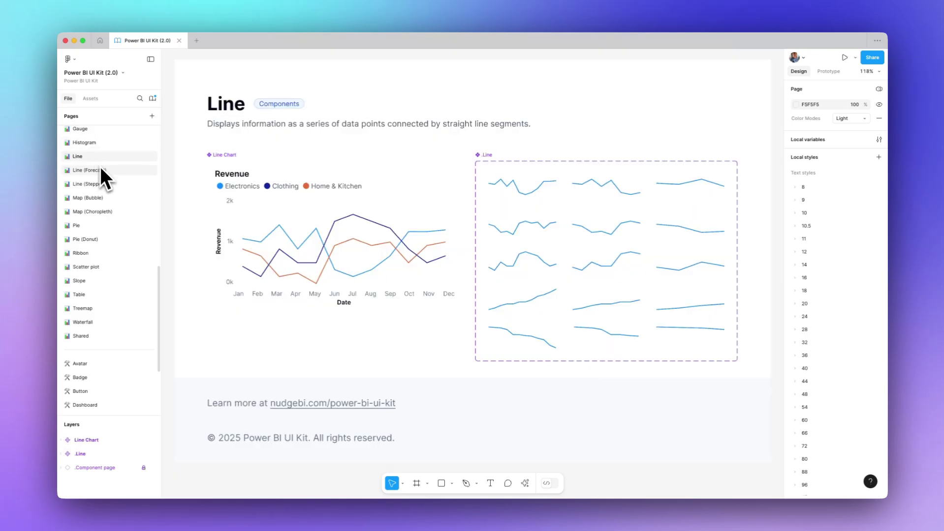
pyautogui.click(102, 173)
pyautogui.click(107, 187)
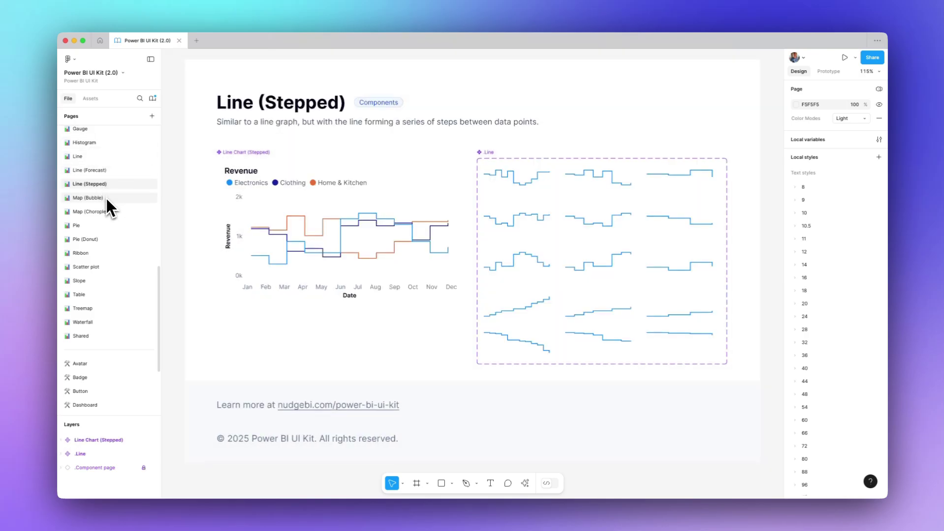
pyautogui.click(105, 197)
pyautogui.click(109, 212)
pyautogui.click(108, 226)
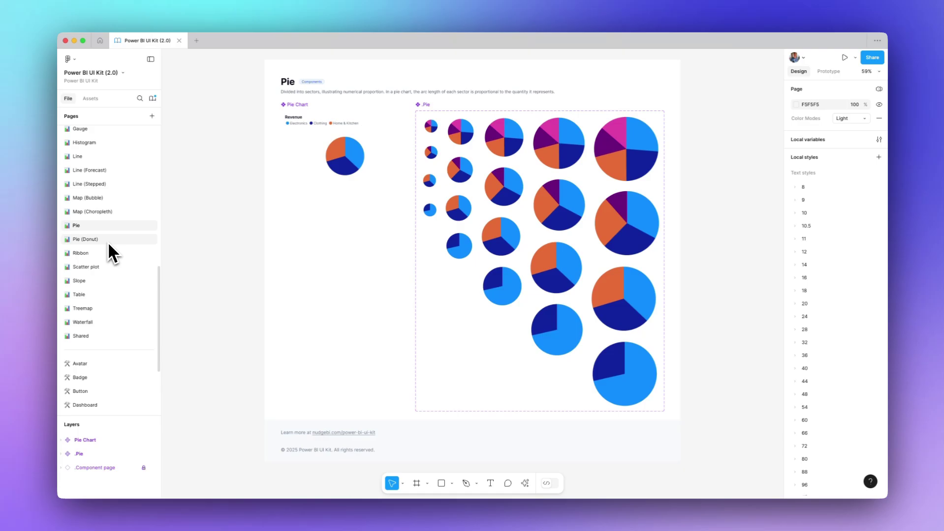
# Step: Browse the Pie (Donut), Ribbon, Scatter, Slope, Table, Treemap and Waterfall pages
pyautogui.click(108, 241)
pyautogui.click(107, 253)
pyautogui.click(111, 269)
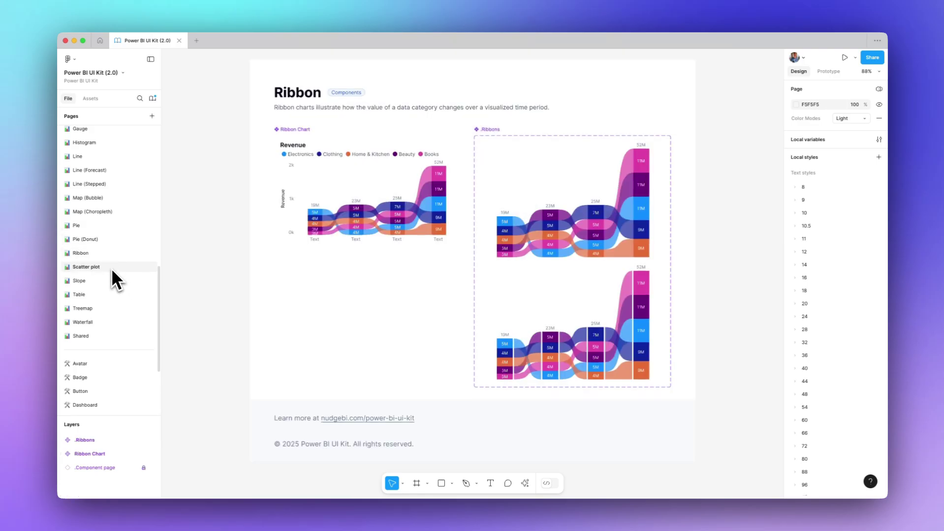
pyautogui.click(108, 281)
pyautogui.click(107, 295)
pyautogui.click(107, 308)
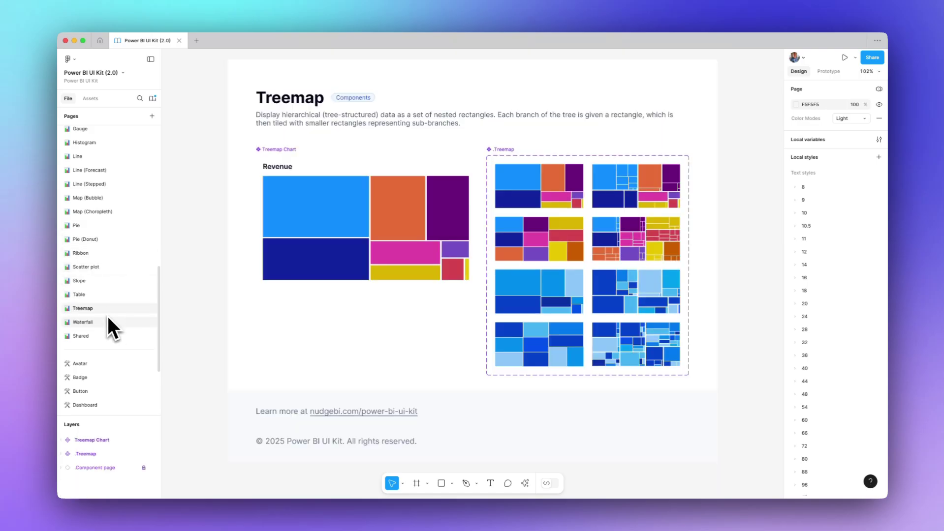
pyautogui.click(107, 321)
pyautogui.scroll(-3, 110, 290)
pyautogui.scroll(-1, 110, 289)
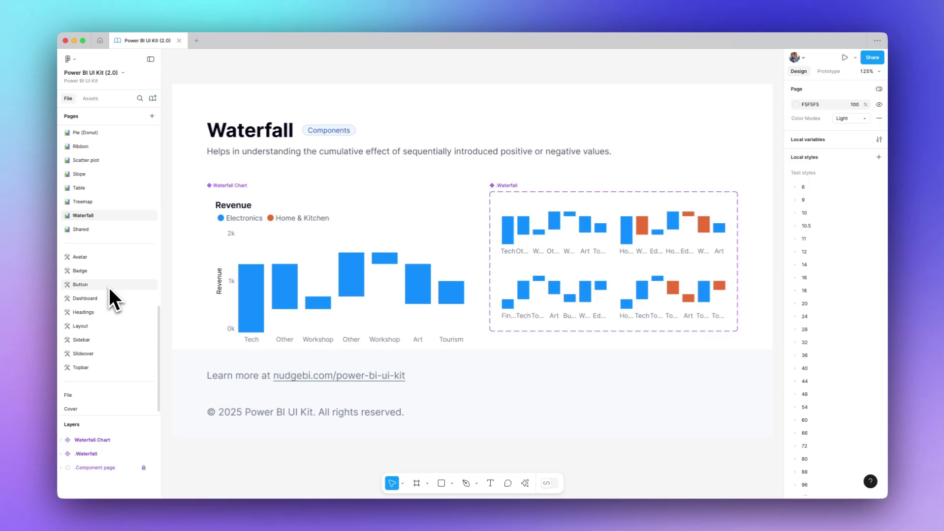
# Step: Browse the Avatar, Badge, Button, Dashboard, Headings, Layout, Sidebar and Topbar component pages
pyautogui.click(98, 261)
pyautogui.click(97, 274)
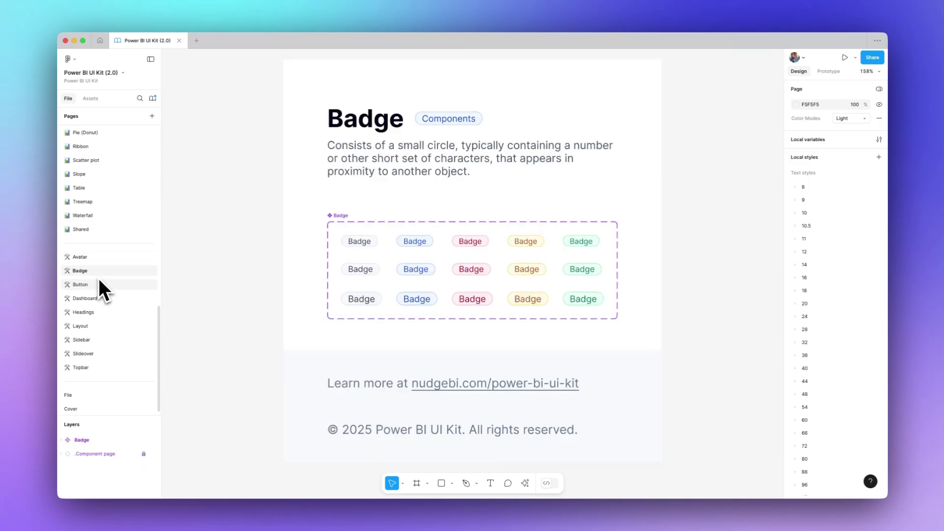
pyautogui.click(99, 285)
pyautogui.click(100, 300)
pyautogui.click(101, 313)
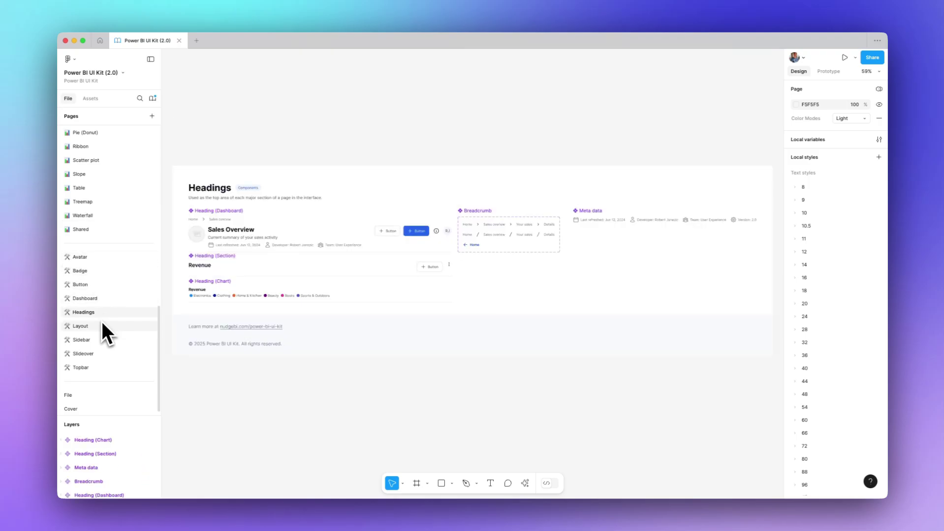
pyautogui.click(101, 326)
pyautogui.click(101, 340)
pyautogui.click(102, 353)
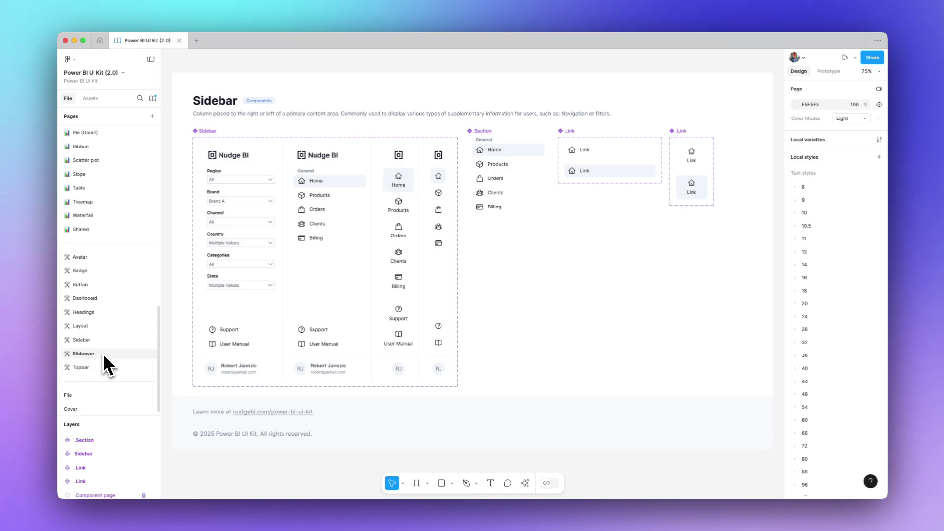
pyautogui.click(104, 368)
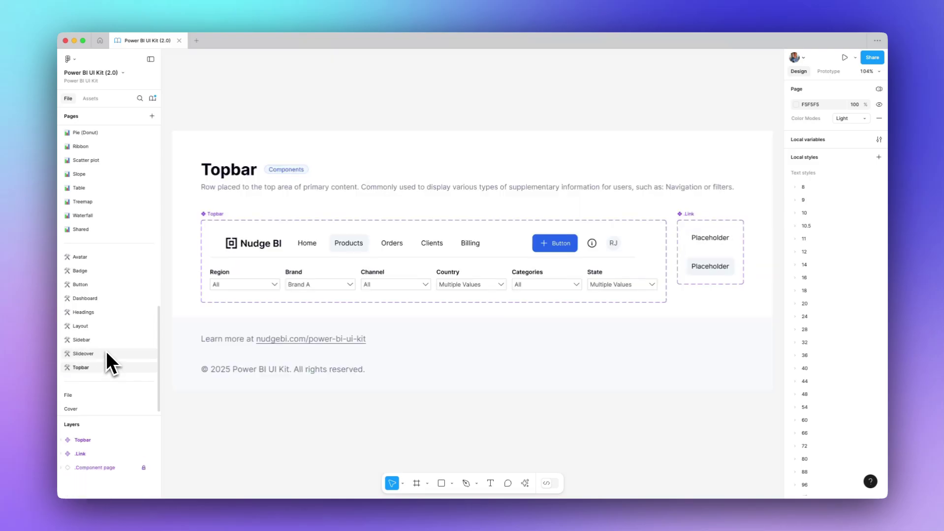
pyautogui.scroll(4, 107, 340)
pyautogui.scroll(12, 109, 332)
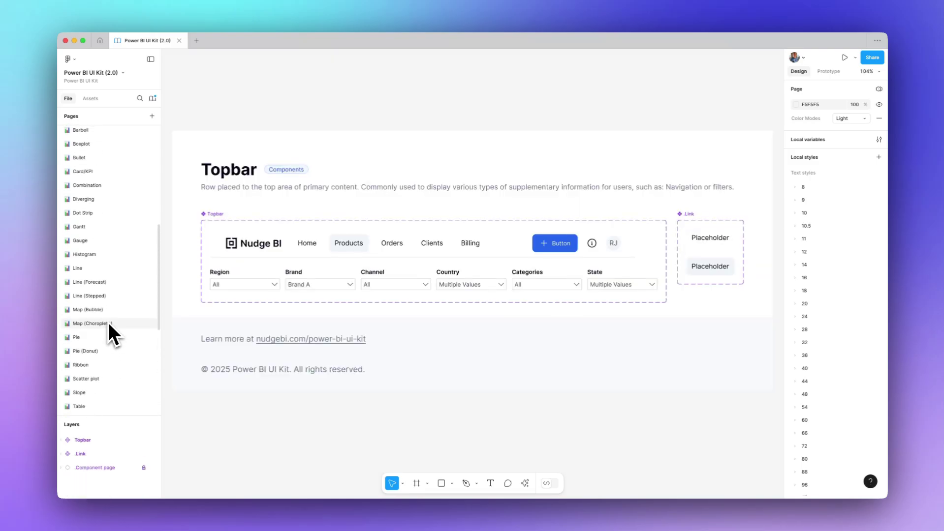
pyautogui.scroll(4, 102, 303)
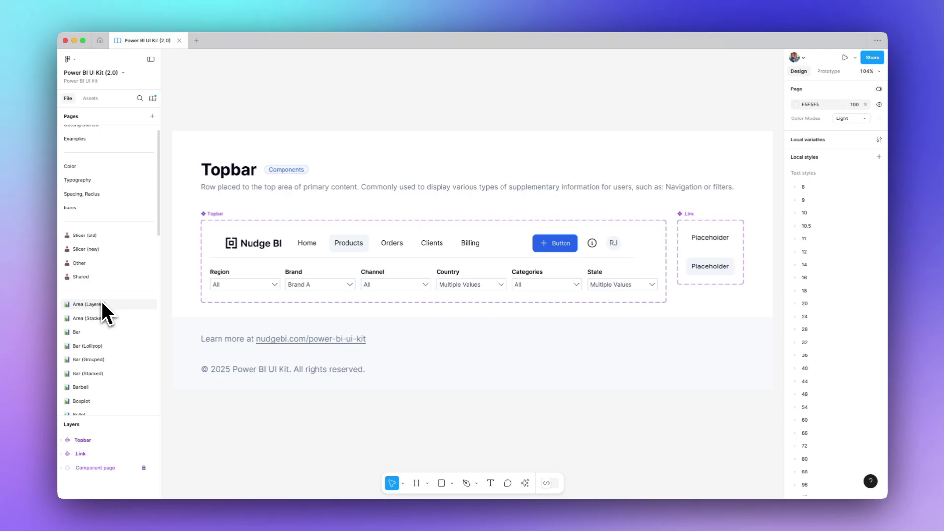
# Step: Add a new page to the file and name it Demo
pyautogui.click(100, 147)
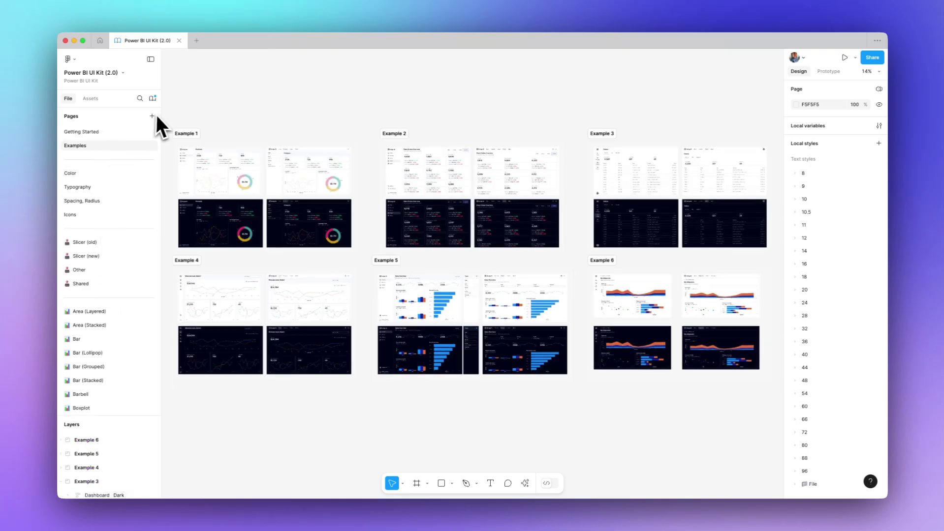
pyautogui.click(152, 116)
pyautogui.write('Demo')
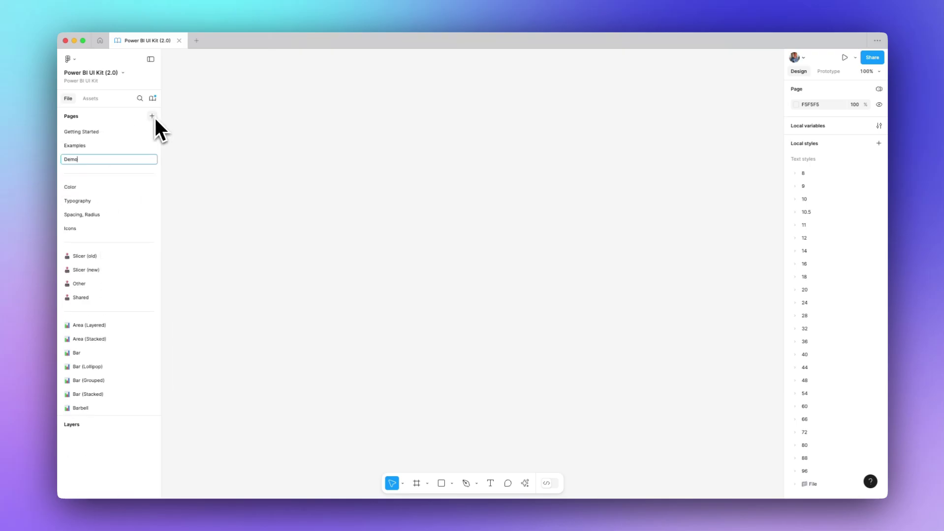
pyautogui.press('Return')
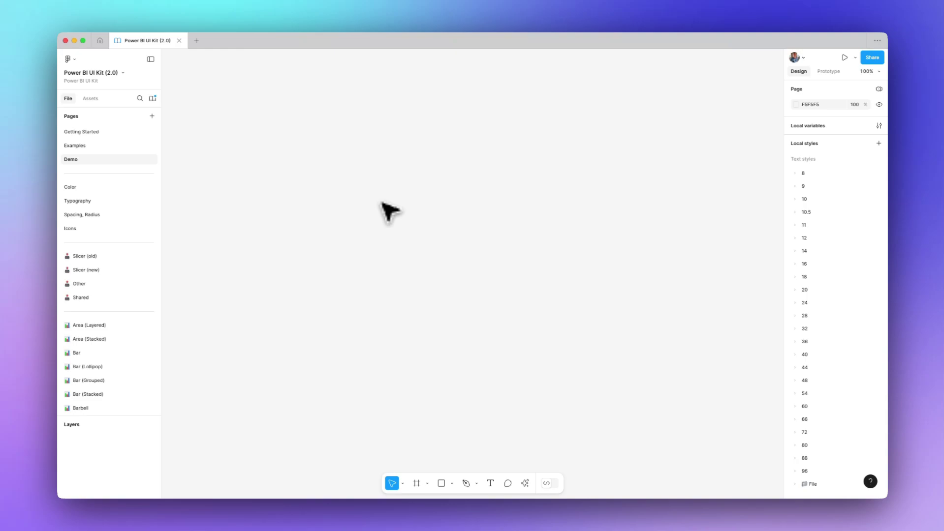
# Step: Search the assets for 'das' and drag the Dashboard component onto the Demo canvas
pyautogui.click(90, 99)
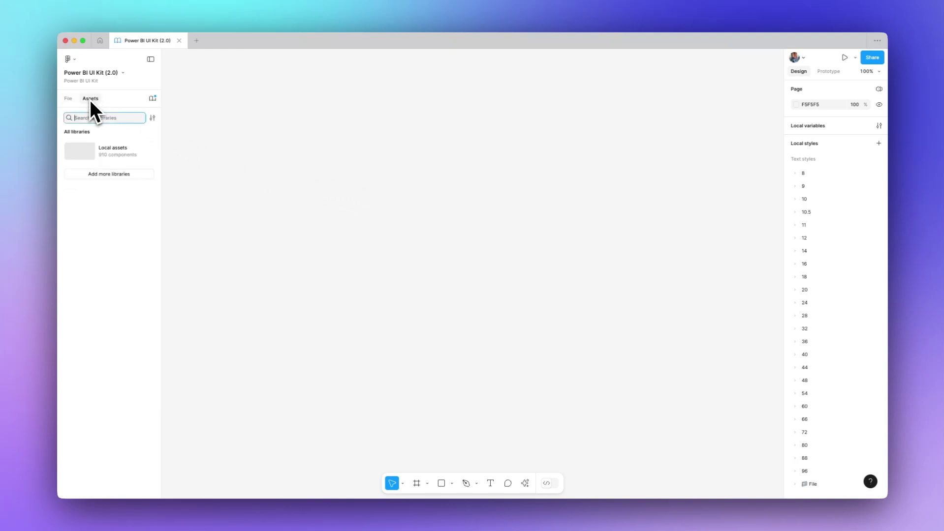
pyautogui.write('dashboard')
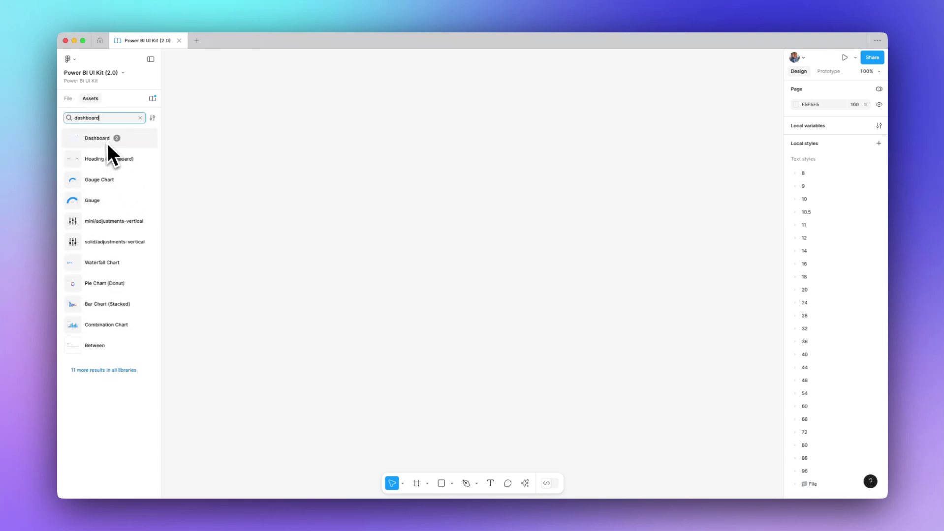
pyautogui.moveTo(107, 140); pyautogui.dragTo(455, 255)
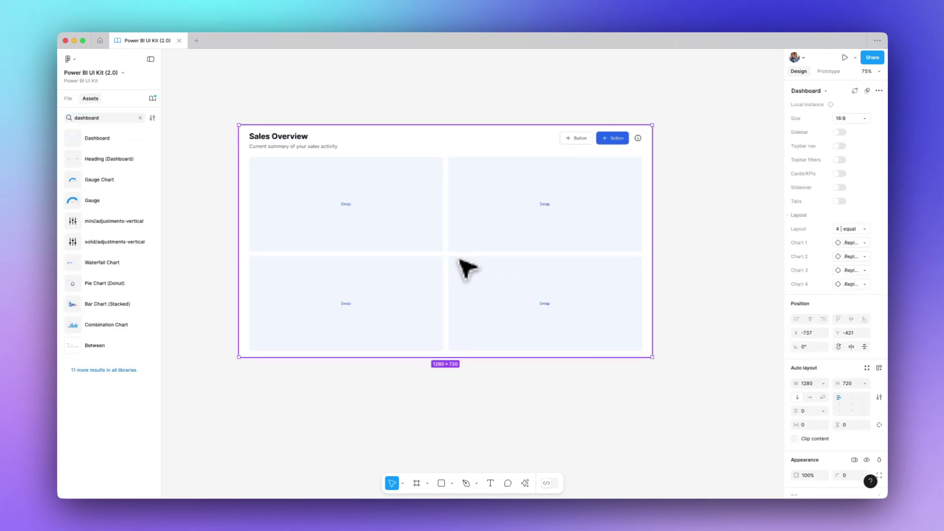
pyautogui.scroll(4, 413, 241)
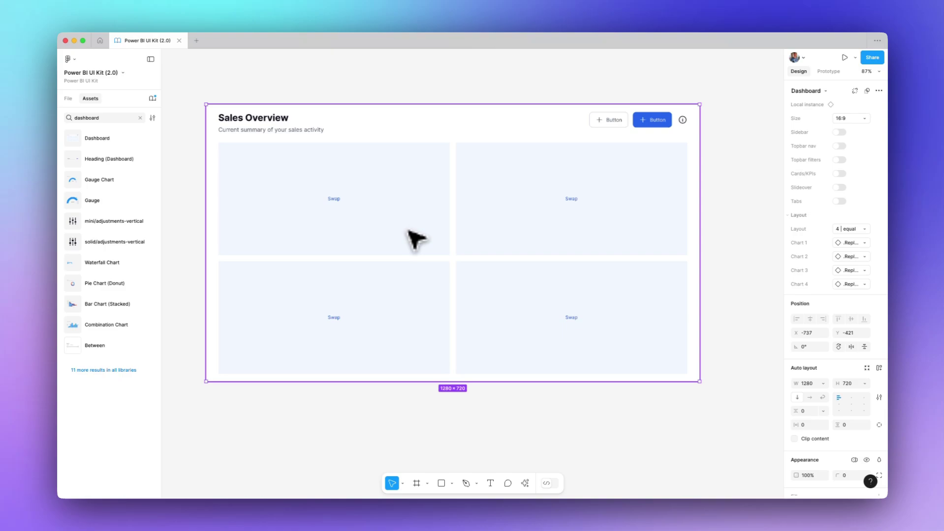
pyautogui.scroll(1, 409, 233)
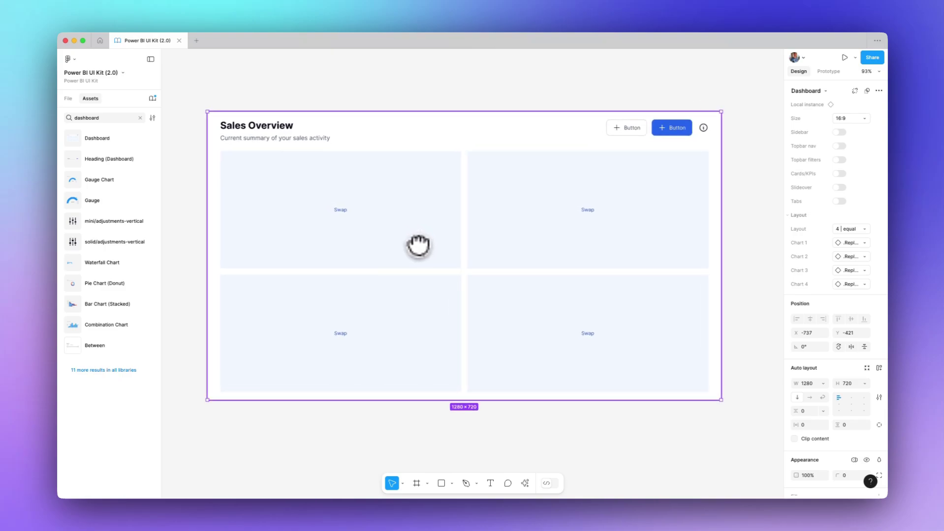
# Step: Return to the File panel's page and layer lists and deselect the Dashboard frame
pyautogui.click(68, 99)
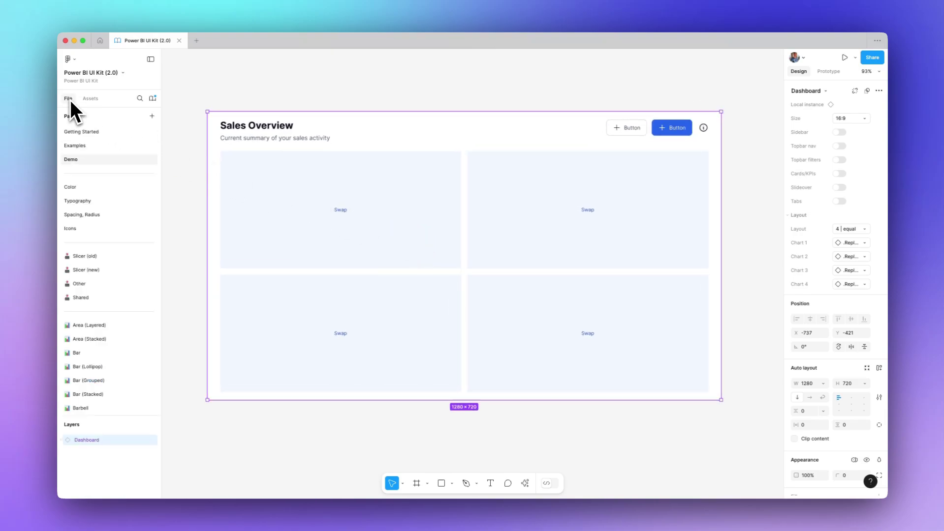
pyautogui.click(327, 88)
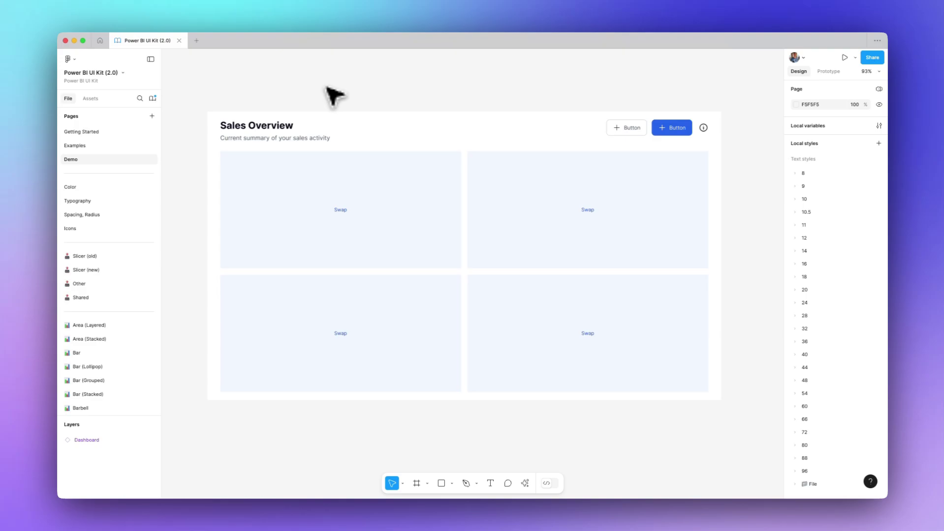
# Step: Turn on the dashboard's Sidebar, hide its General title and rename Home to Overview
pyautogui.click(353, 147)
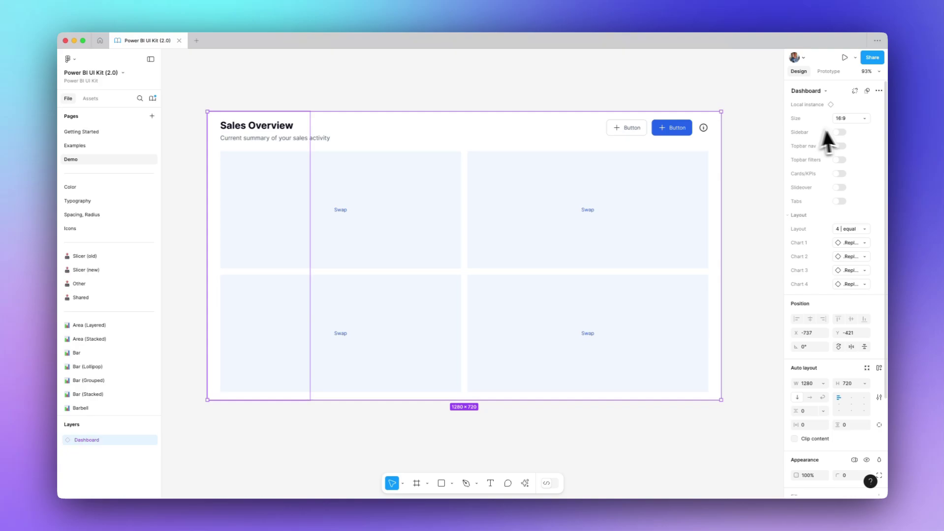
pyautogui.click(839, 132)
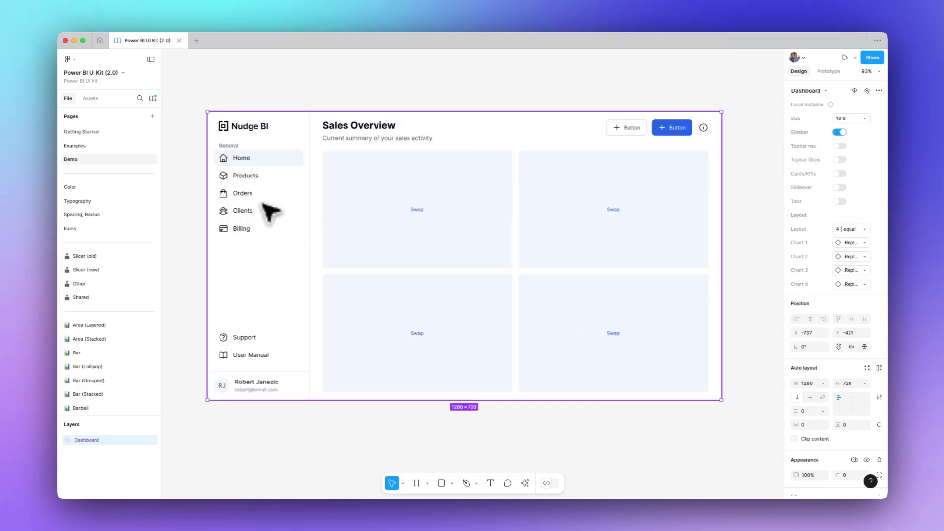
pyautogui.doubleClick(264, 204)
pyautogui.doubleClick(264, 204)
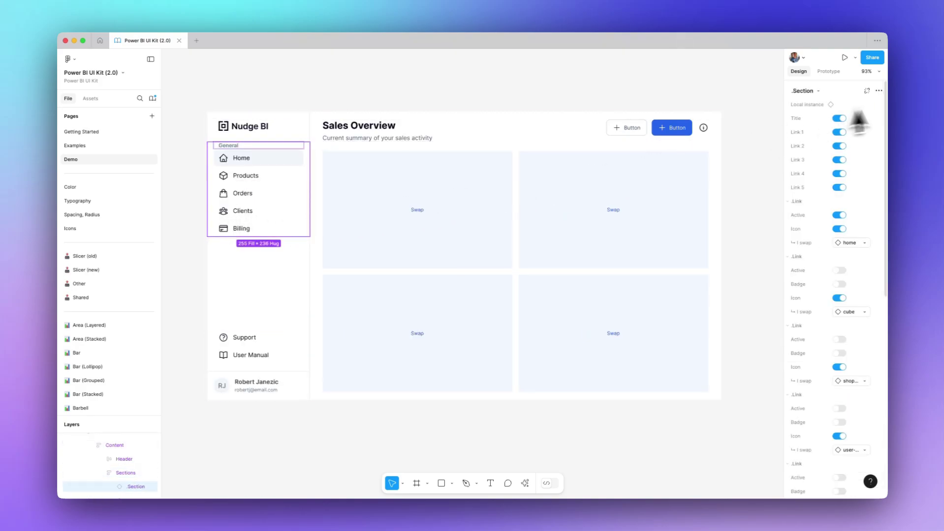
pyautogui.click(839, 119)
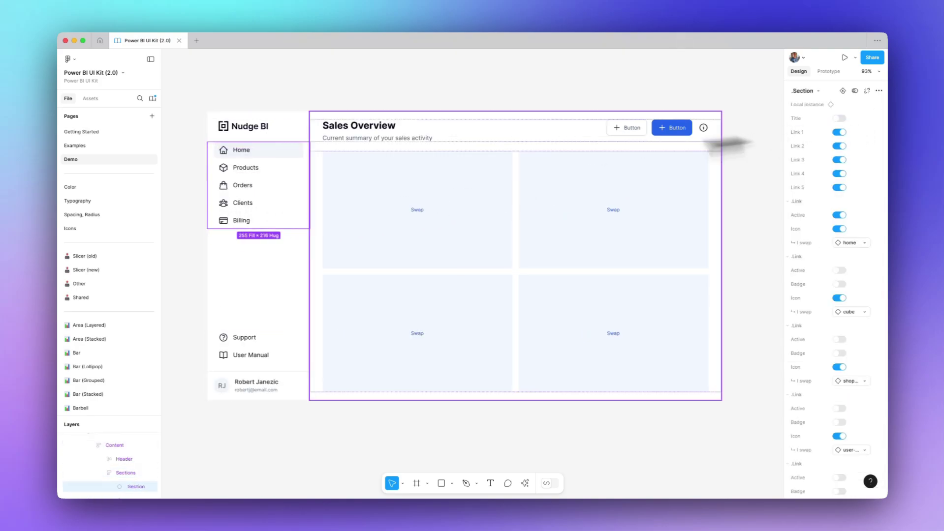
pyautogui.doubleClick(243, 153)
pyautogui.write('Overview')
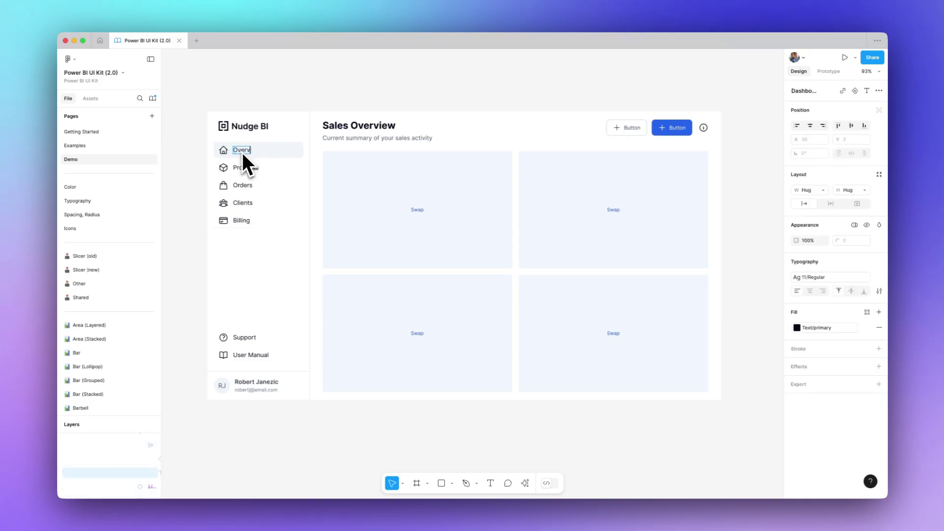
pyautogui.click(398, 96)
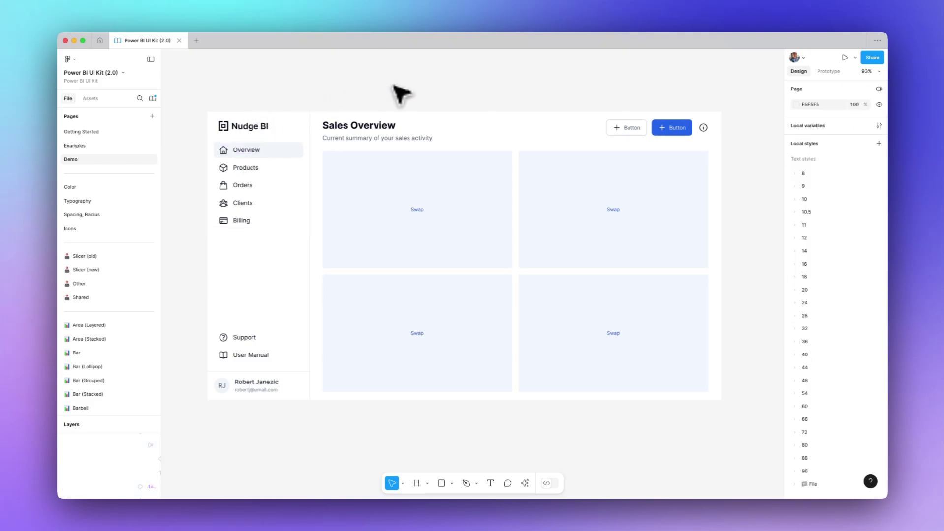
# Step: Turn off Button 1 and Button 2 on the Sales Overview heading
pyautogui.doubleClick(467, 142)
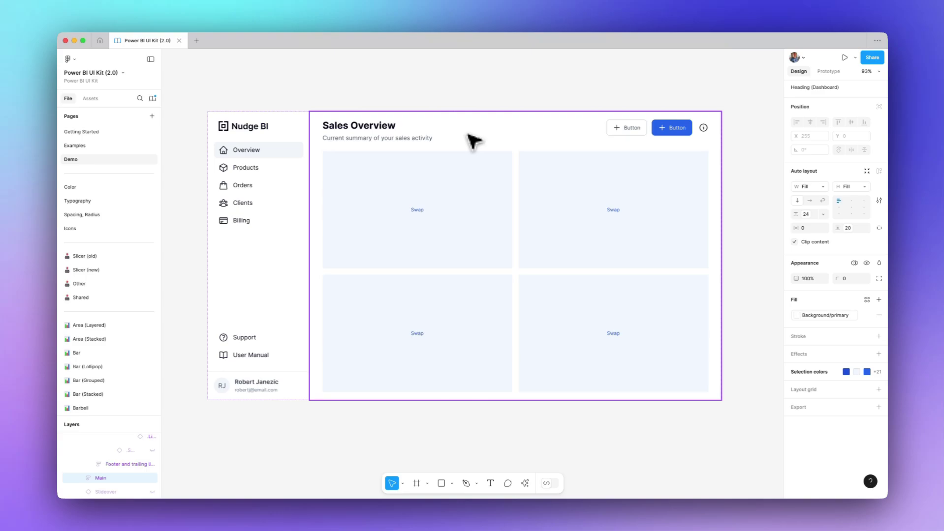
pyautogui.doubleClick(467, 141)
pyautogui.click(838, 191)
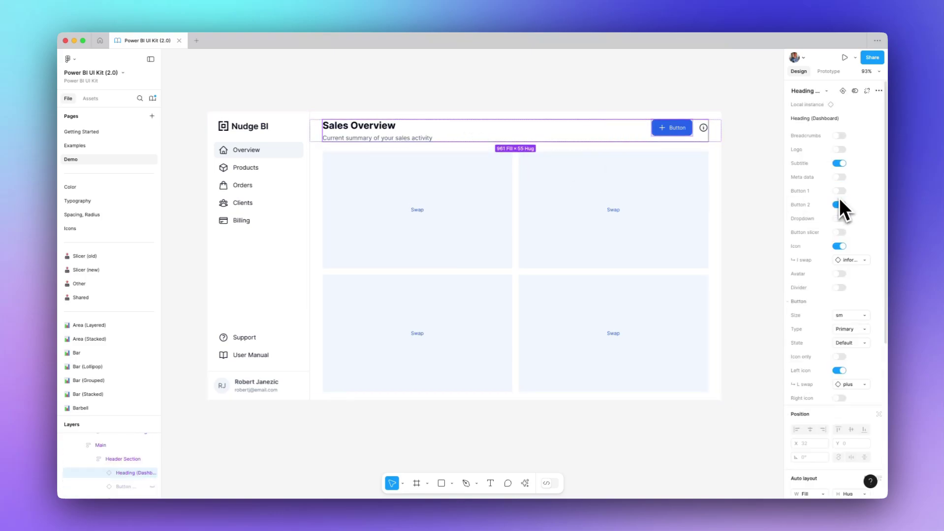
pyautogui.click(839, 205)
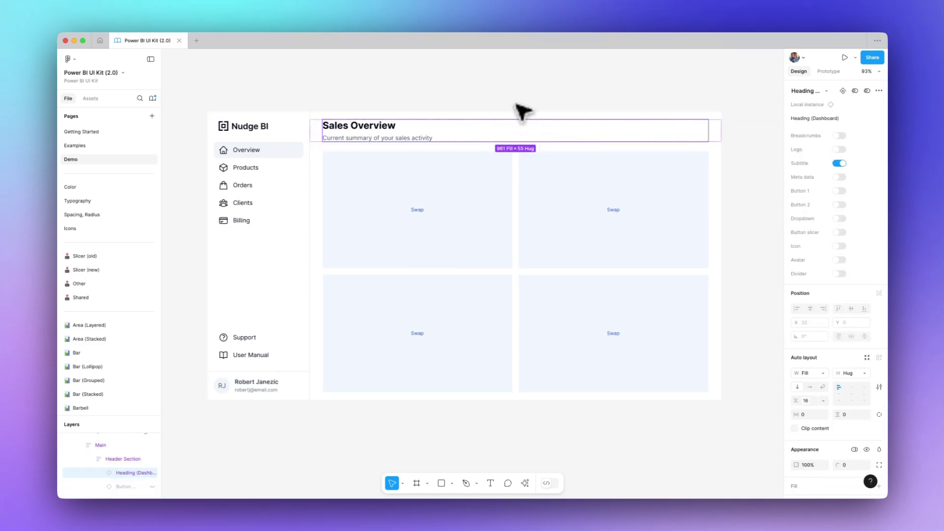
pyautogui.click(518, 217)
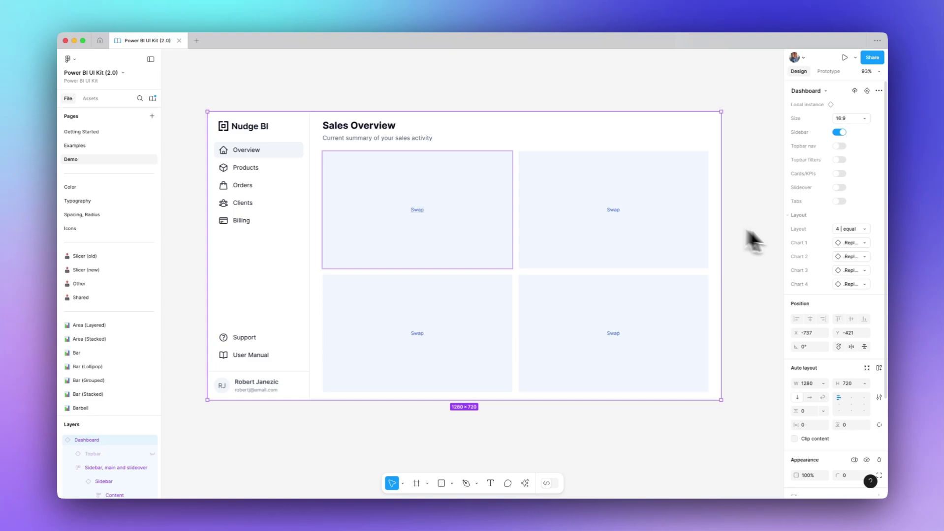
# Step: Set the layout to 2 | vert with Line Chart in Chart 1 and Table in Chart 2
pyautogui.click(854, 229)
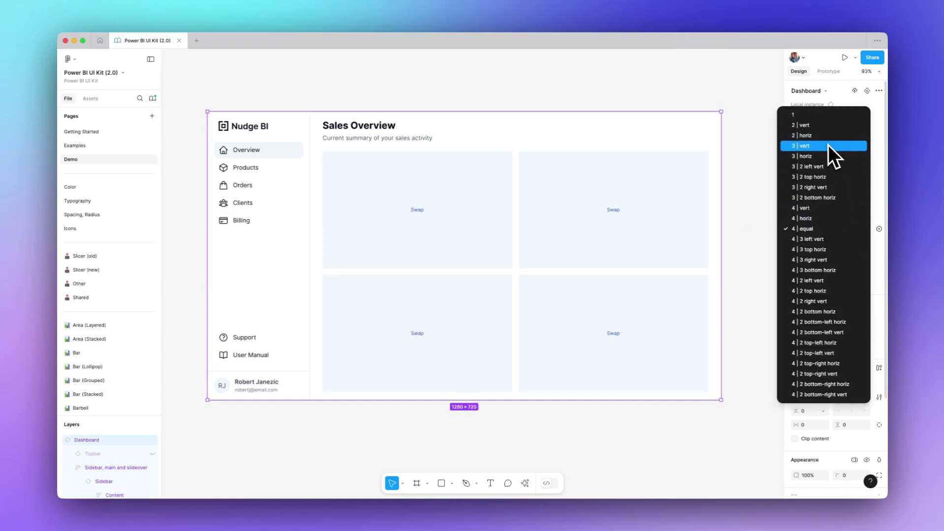
pyautogui.click(824, 126)
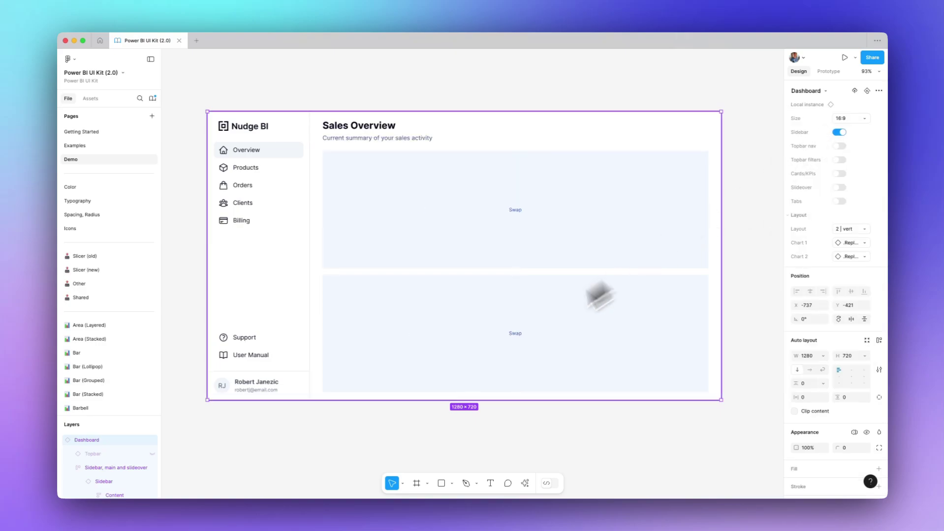
pyautogui.click(848, 252)
pyautogui.scroll(-5, 828, 363)
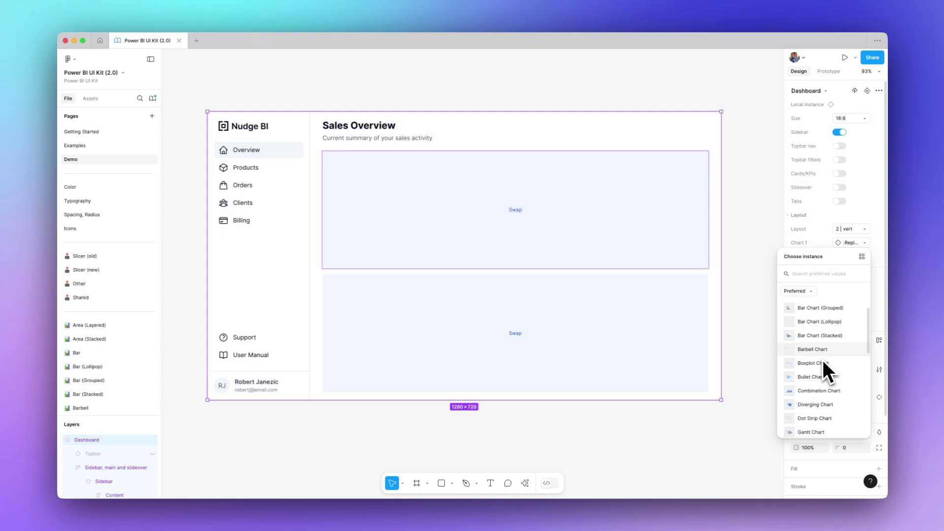
pyautogui.click(821, 392)
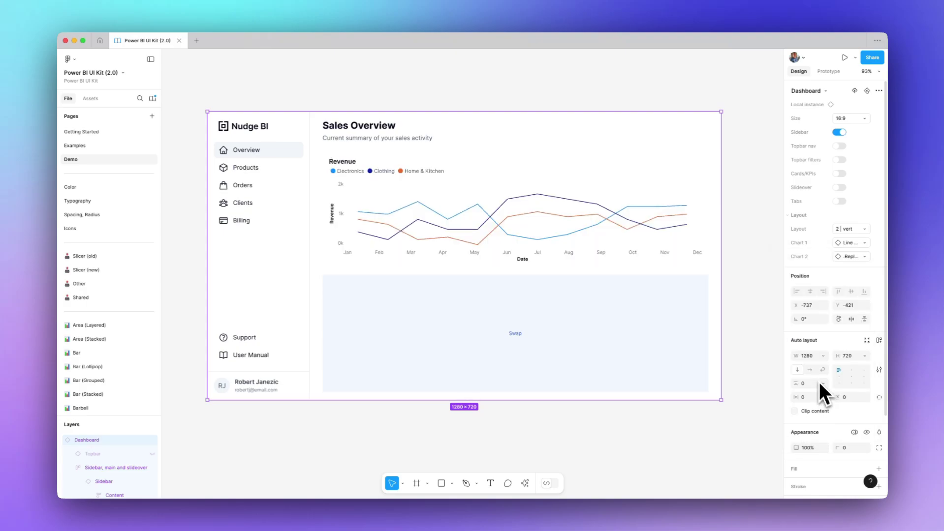
pyautogui.click(851, 255)
pyautogui.scroll(-5, 820, 379)
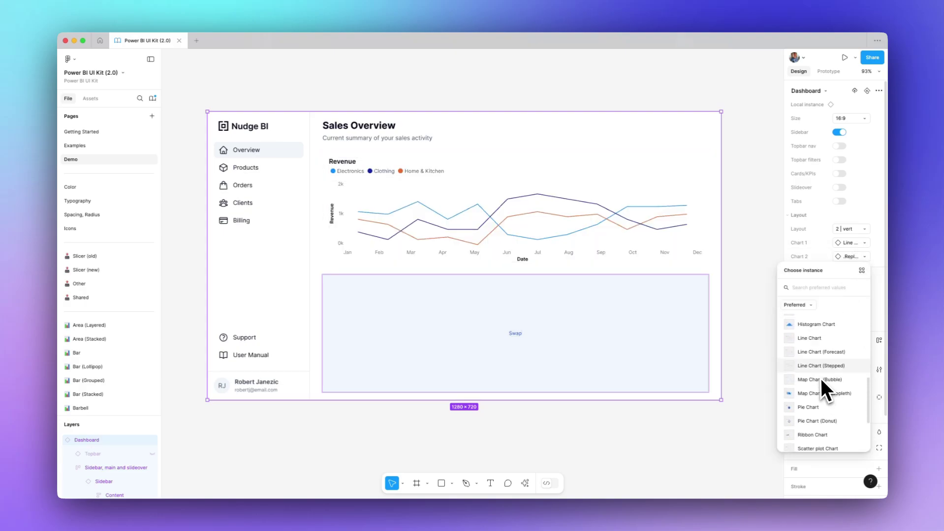
pyautogui.click(817, 416)
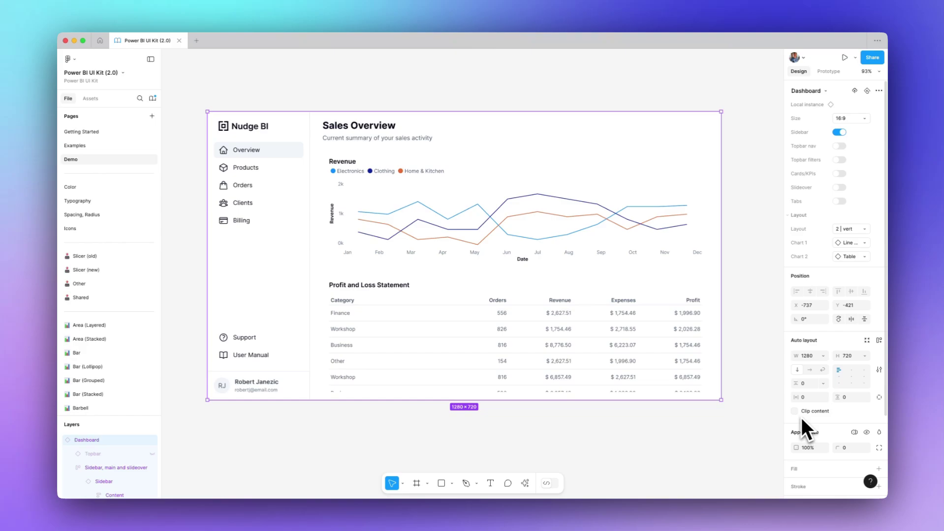
pyautogui.click(754, 180)
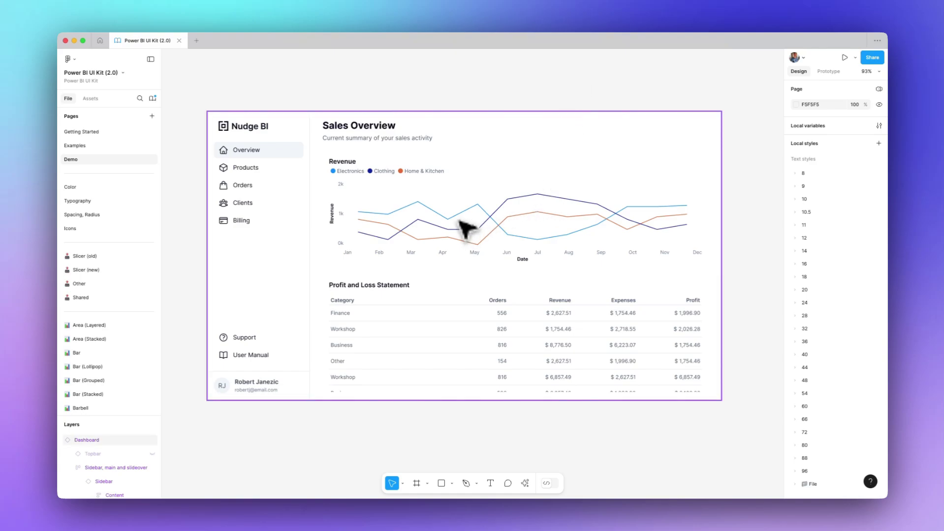
pyautogui.doubleClick(380, 127)
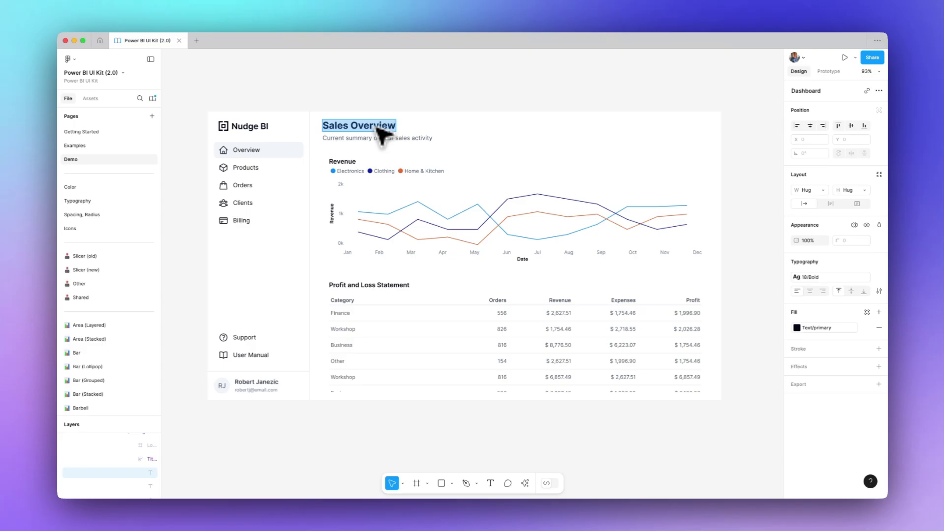
pyautogui.write('vb')
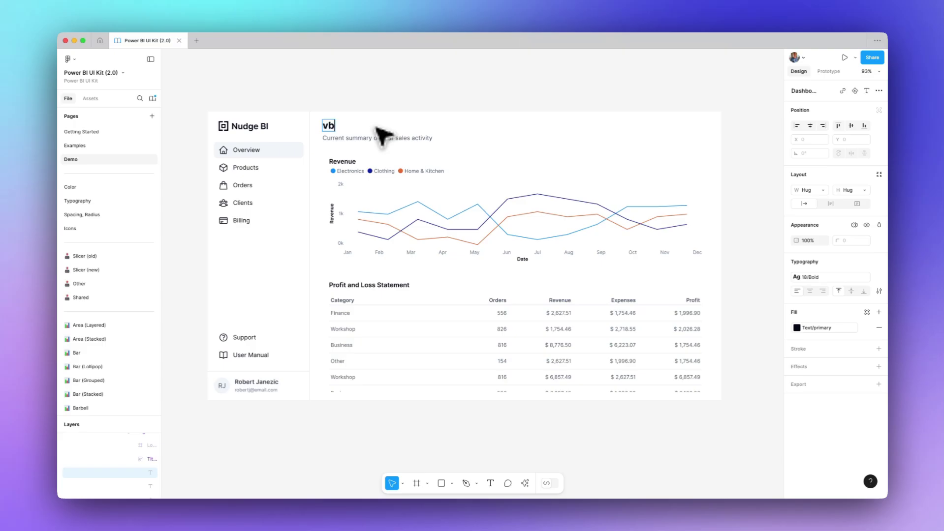
pyautogui.press('super+z')
pyautogui.press('Escape')
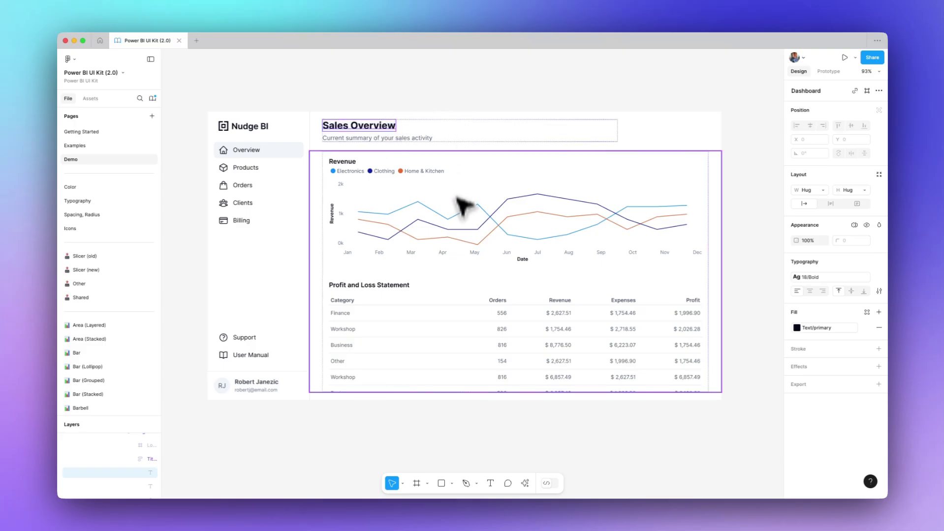
pyautogui.click(488, 141)
pyautogui.keyDown('ctrl'); pyautogui.scroll(2, 467, 242); pyautogui.keyUp('ctrl')
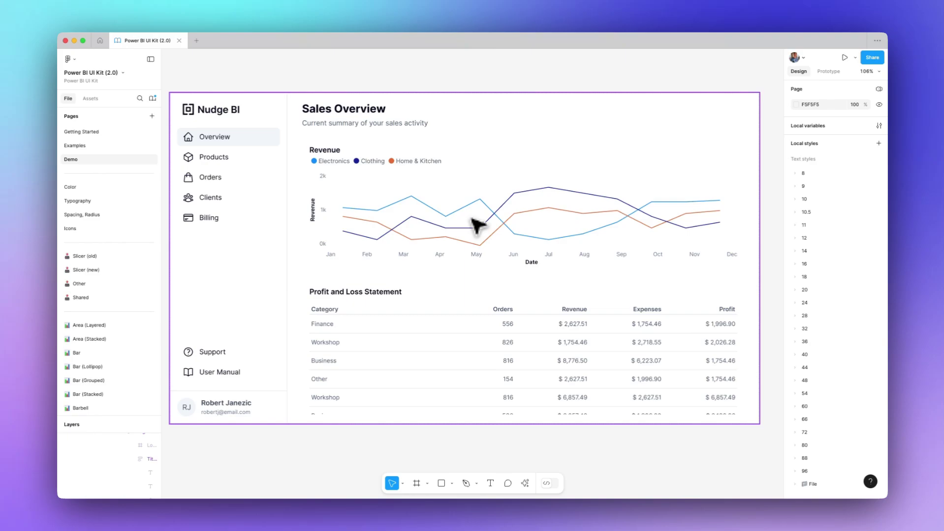
pyautogui.click(479, 223)
pyautogui.click(480, 223)
pyautogui.click(479, 223)
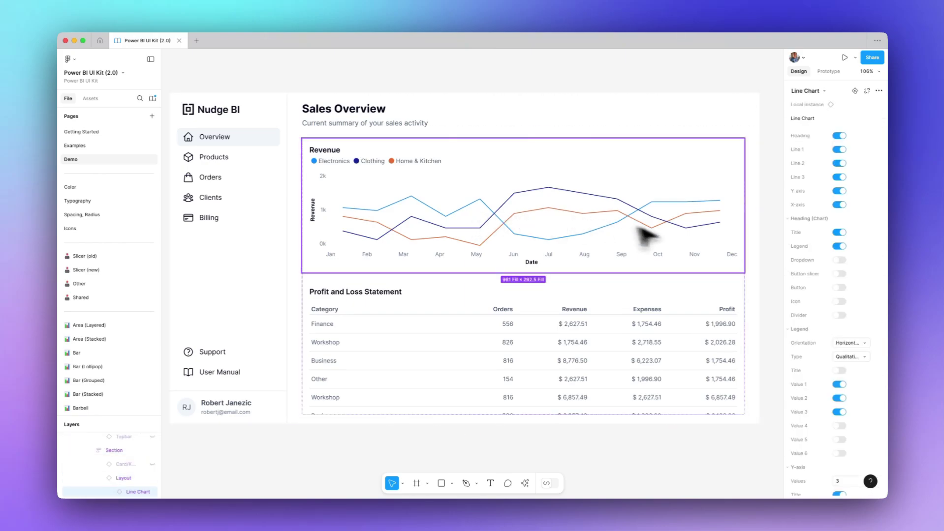
pyautogui.click(839, 164)
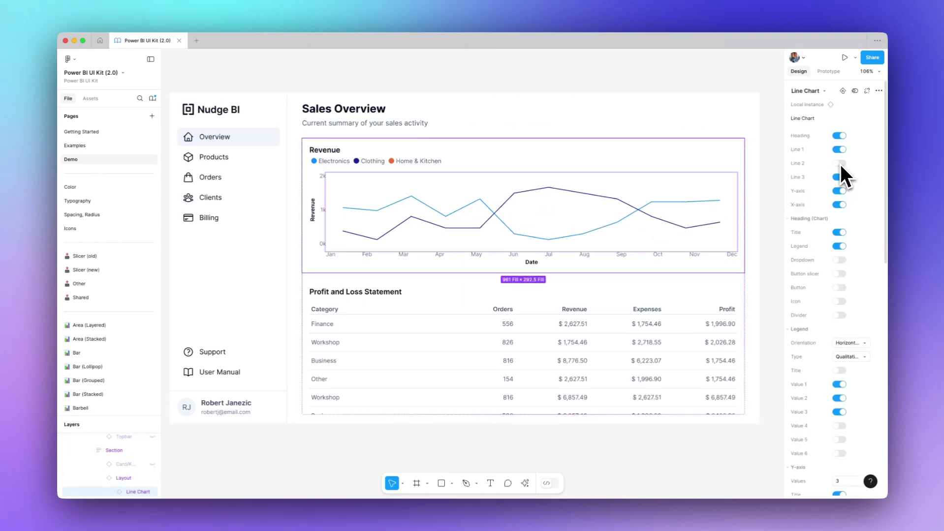
pyautogui.click(840, 164)
pyautogui.click(370, 254)
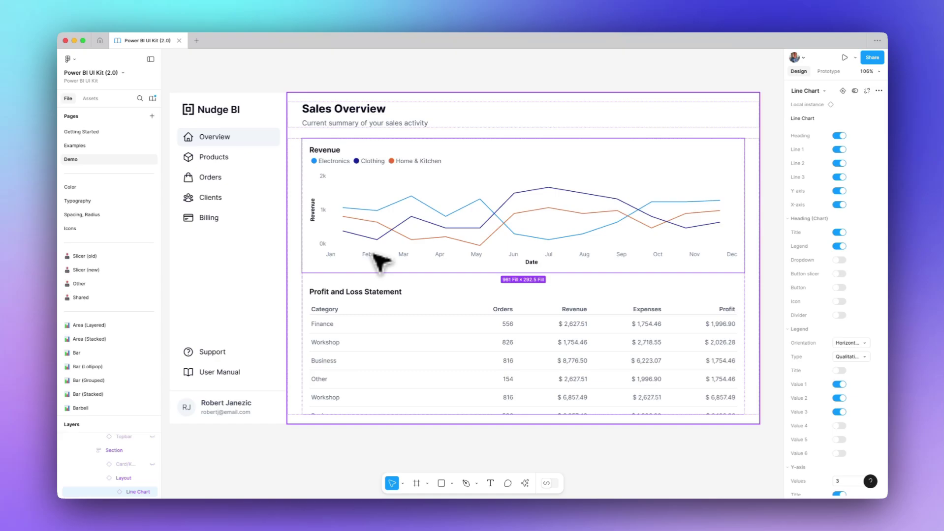
pyautogui.doubleClick(369, 254)
pyautogui.write('50')
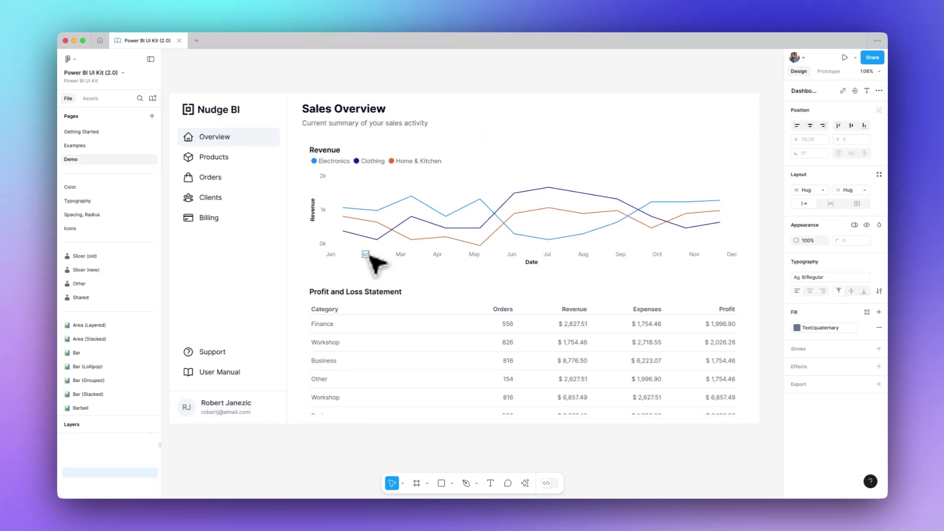
pyautogui.write('b')
pyautogui.hotkey('ctrl', 'a')
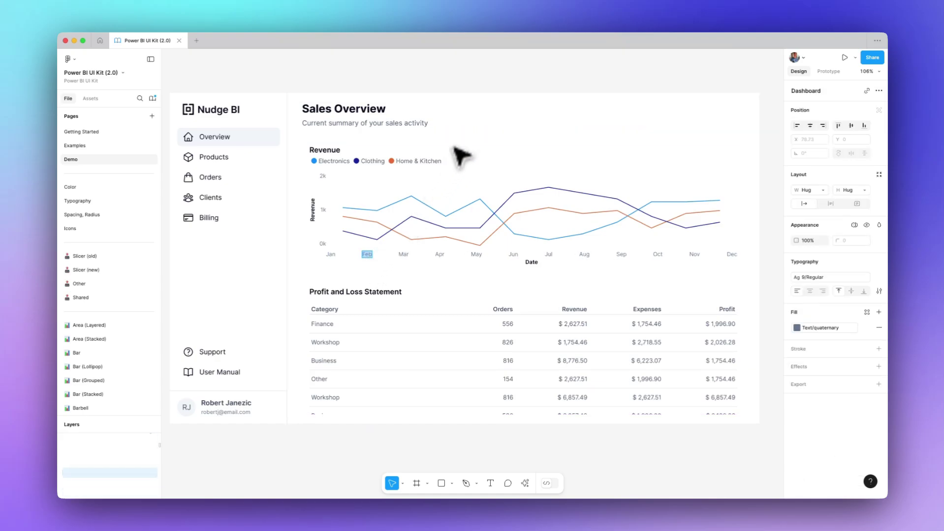
pyautogui.click(573, 74)
pyautogui.scroll(-5, 573, 74)
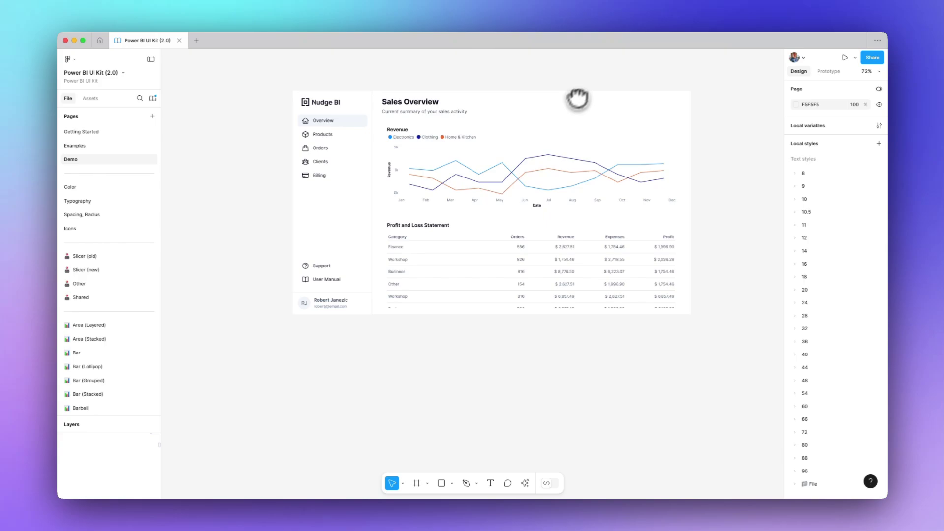
pyautogui.moveTo(577, 99); pyautogui.dragTo(545, 113)
pyautogui.rightClick(412, 220)
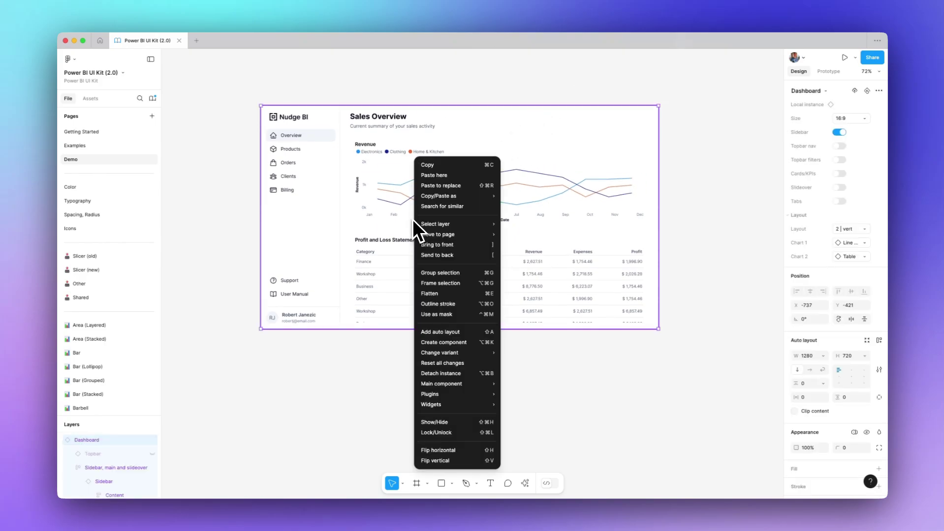
pyautogui.click(447, 374)
pyautogui.scroll(1, 688, 160)
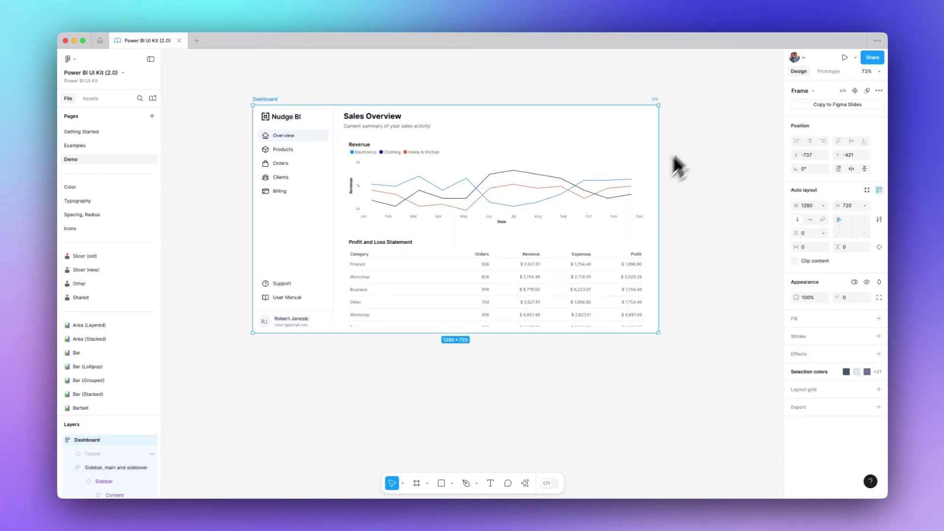
pyautogui.press('super+z')
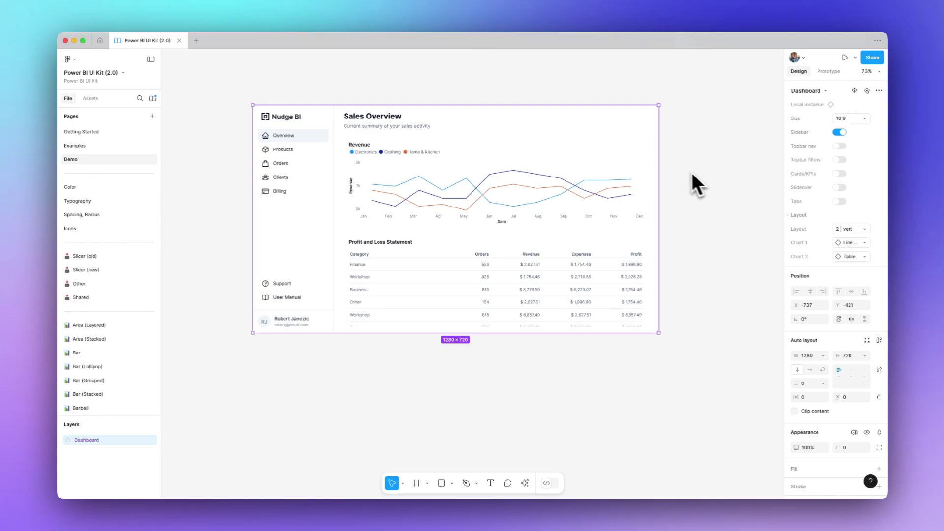
pyautogui.scroll(3, 691, 170)
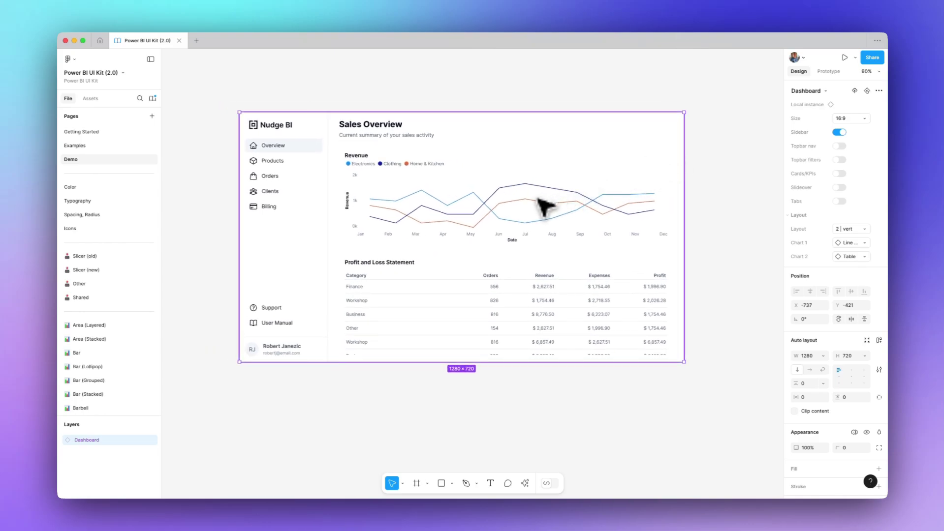
pyautogui.scroll(2, 539, 201)
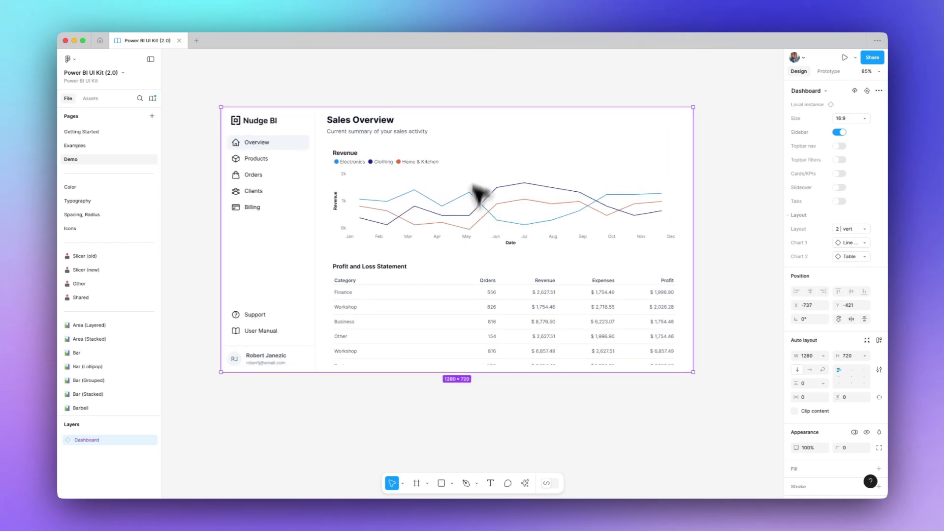
pyautogui.click(486, 84)
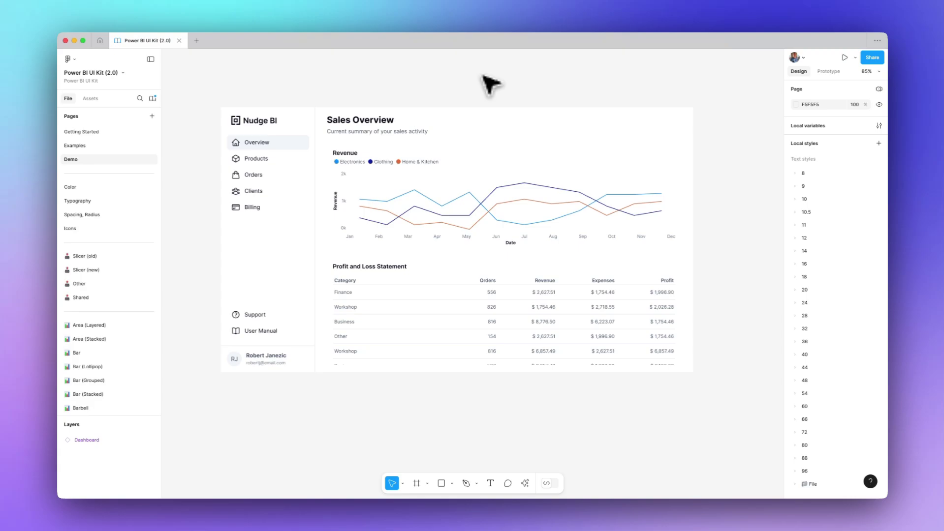